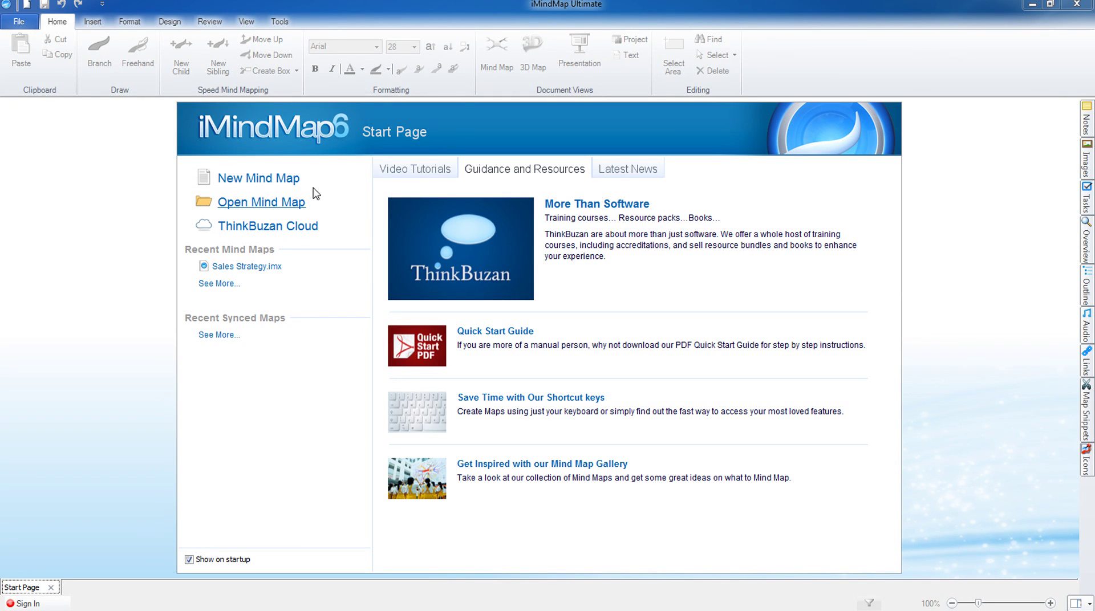
Start a new mind map using the 3D Enhanced house-and-fence landscape image as the central idea
{"action": "left_click", "coordinate": [255, 180]}
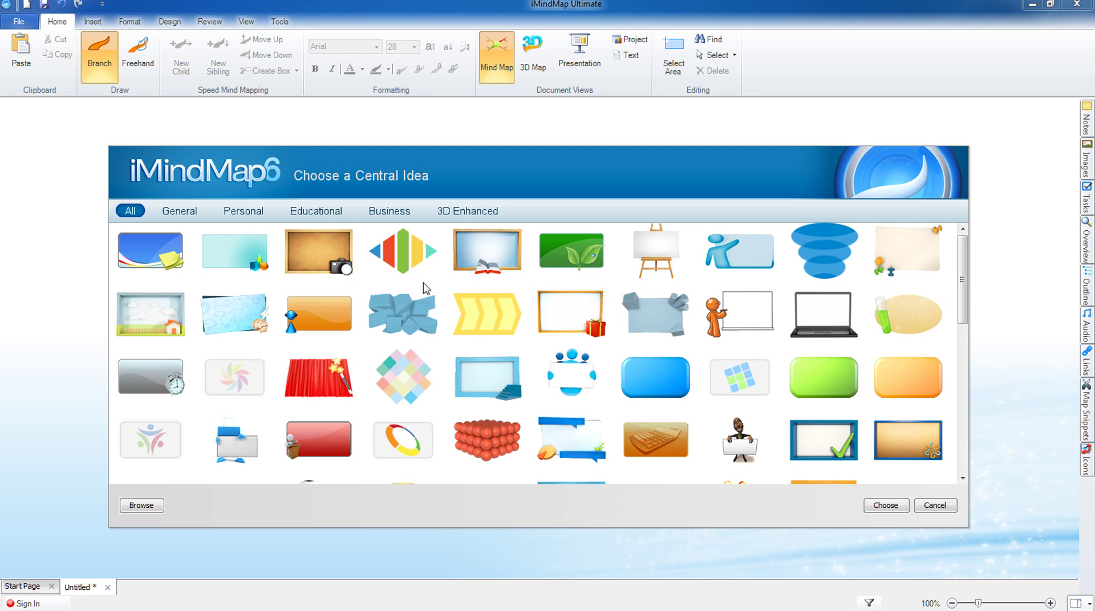
{"action": "left_click", "coordinate": [455, 215]}
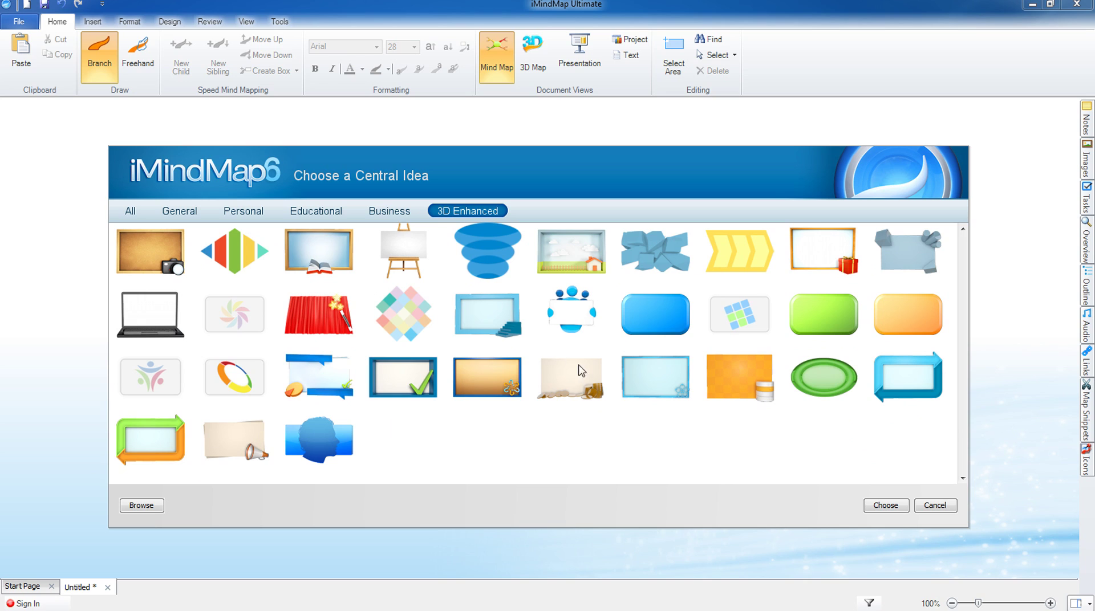
{"action": "left_click", "coordinate": [892, 507]}
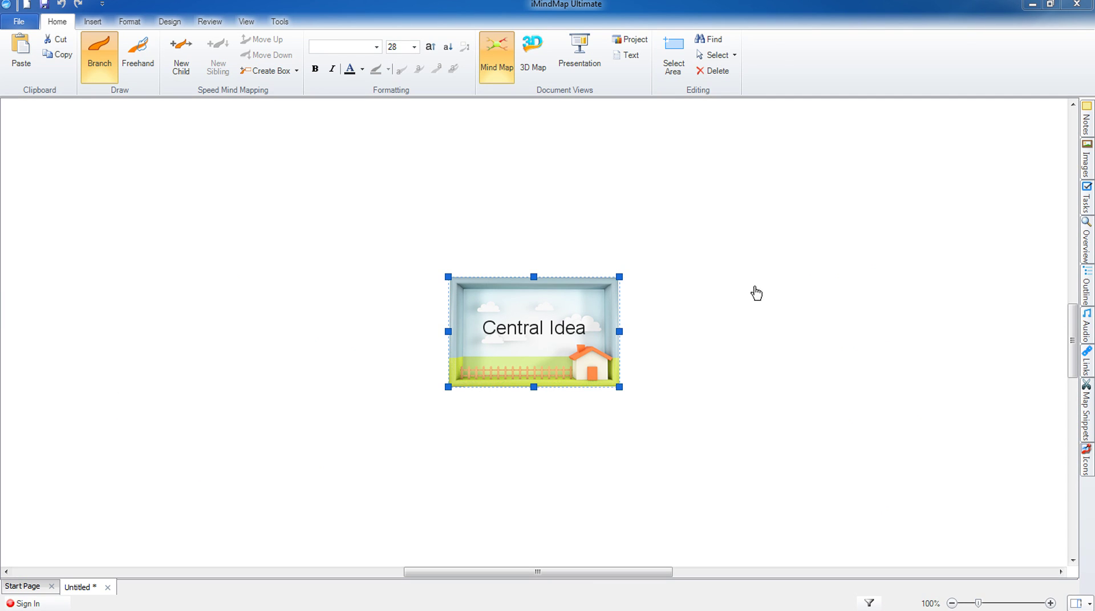
Switch to 3D Map view so the landscape central idea appears as a 3D box
{"action": "left_click", "coordinate": [534, 57]}
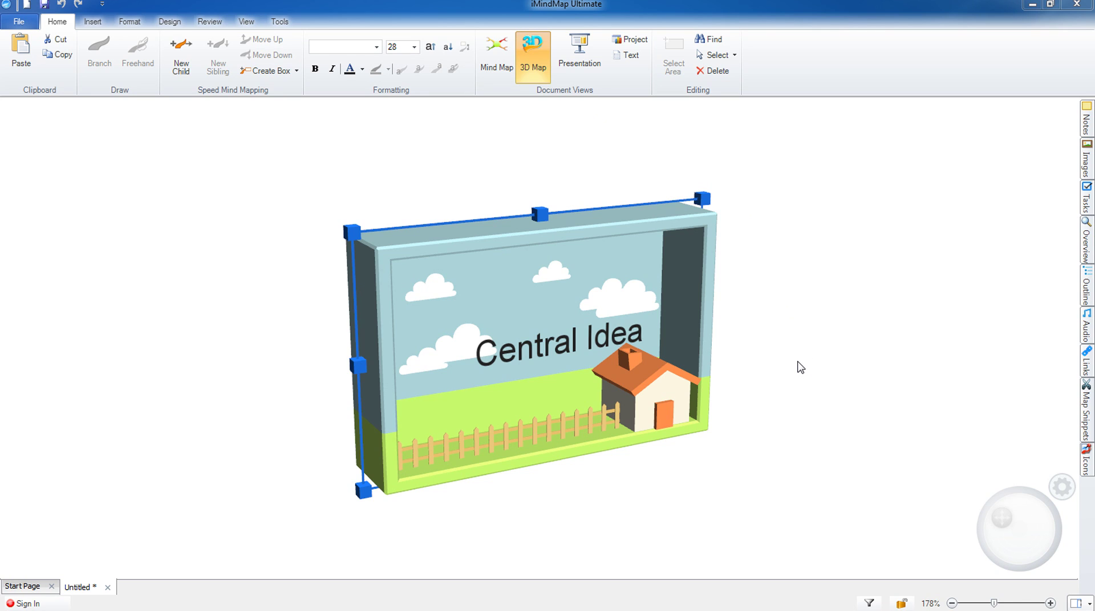
{"action": "left_click_drag", "start_coordinate": [757, 353], "coordinate": [838, 350]}
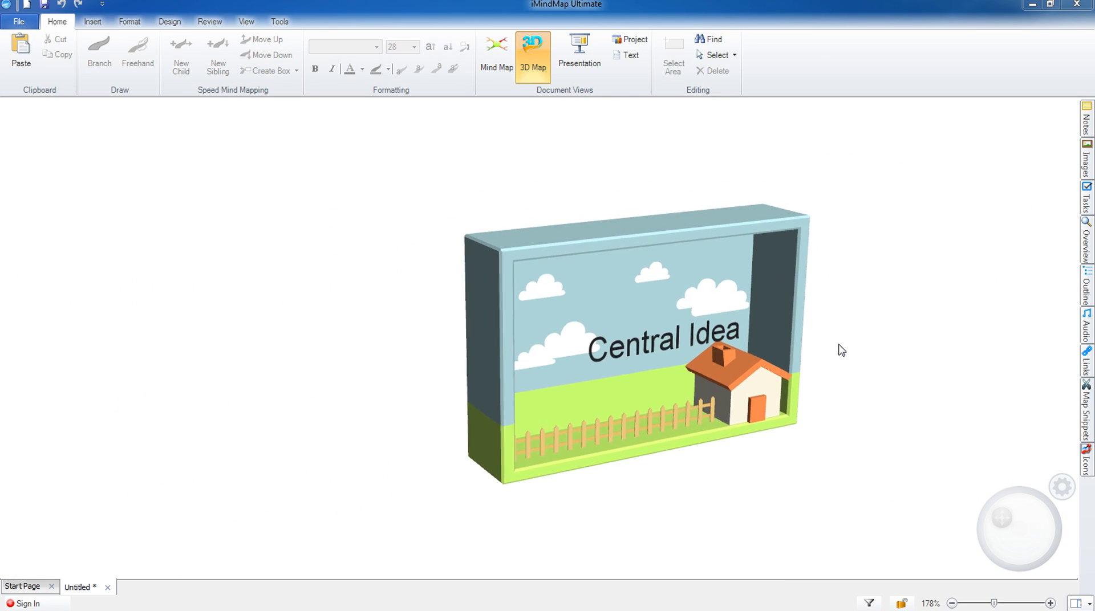
{"action": "left_click_drag", "start_coordinate": [298, 421], "coordinate": [244, 386]}
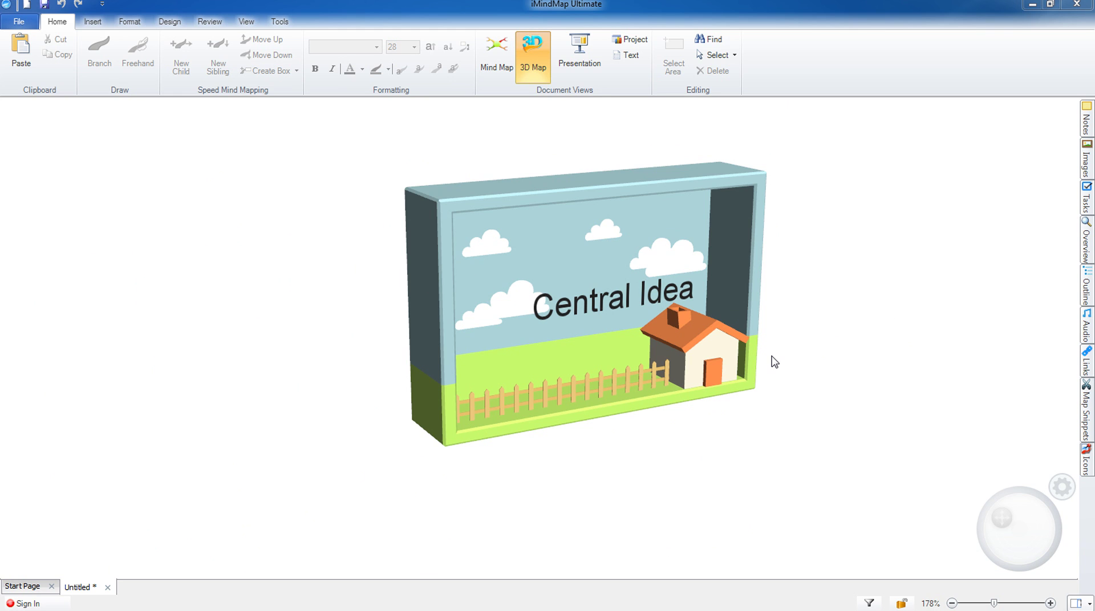
{"action": "scroll", "coordinate": [748, 380], "scroll_direction": "down", "scroll_amount": 3}
{"action": "scroll", "coordinate": [748, 379], "scroll_direction": "up", "scroll_amount": 4}
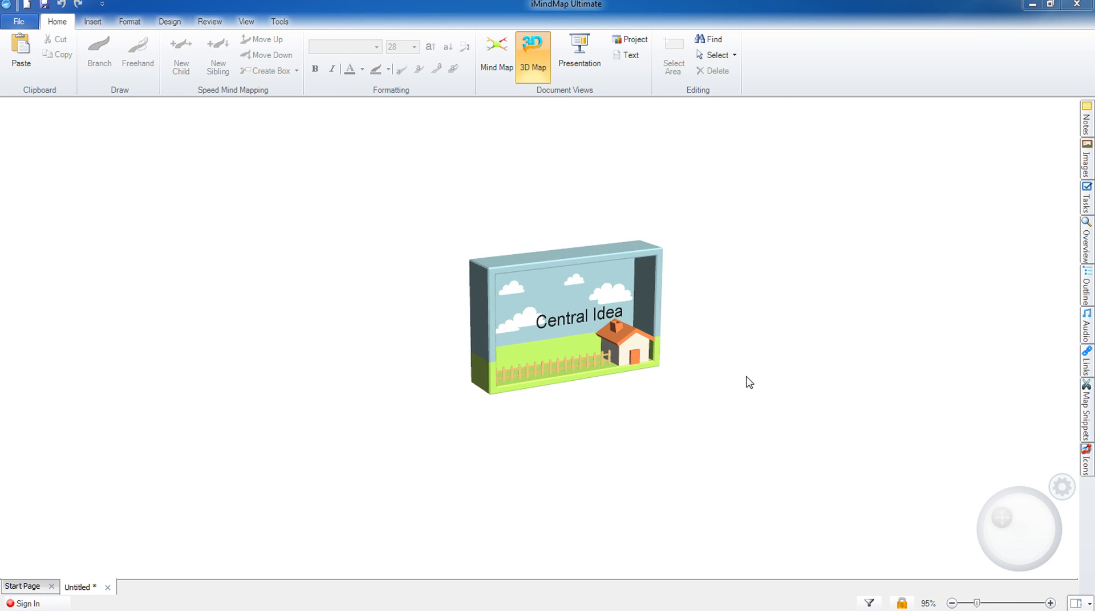
{"action": "scroll", "coordinate": [744, 379], "scroll_direction": "up", "scroll_amount": 2}
{"action": "scroll", "coordinate": [745, 383], "scroll_direction": "down", "scroll_amount": 5}
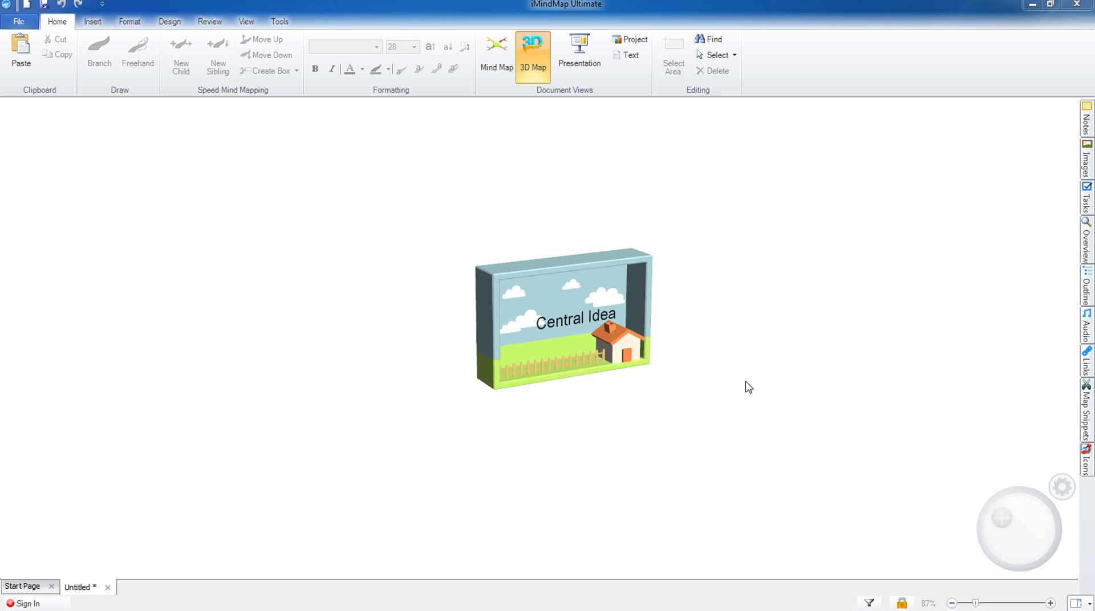
{"action": "scroll", "coordinate": [747, 385], "scroll_direction": "up", "scroll_amount": 2}
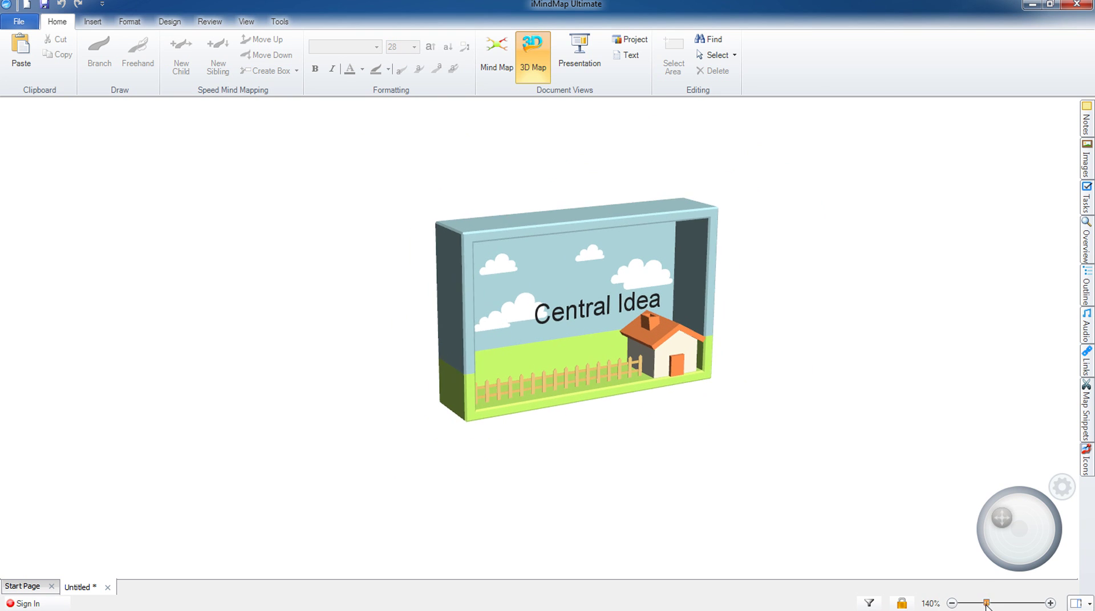
{"action": "mouse_move", "coordinate": [985, 605]}
{"action": "left_mouse_down"}
{"action": "mouse_move", "coordinate": [1030, 605]}
{"action": "mouse_move", "coordinate": [966, 605]}
{"action": "mouse_move", "coordinate": [1002, 605]}
{"action": "left_mouse_up"}
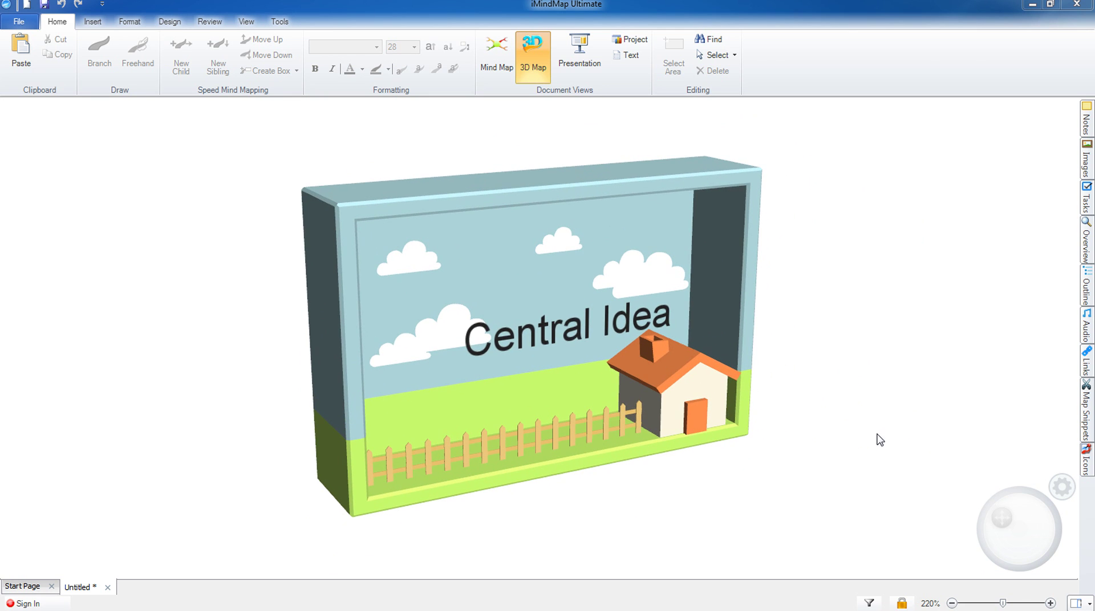
{"action": "mouse_move", "coordinate": [1002, 520]}
{"action": "left_mouse_down"}
{"action": "mouse_move", "coordinate": [1024, 506]}
{"action": "mouse_move", "coordinate": [1039, 549]}
{"action": "mouse_move", "coordinate": [998, 548]}
{"action": "mouse_move", "coordinate": [1021, 509]}
{"action": "mouse_move", "coordinate": [1001, 507]}
{"action": "mouse_move", "coordinate": [1005, 518]}
{"action": "left_mouse_up"}
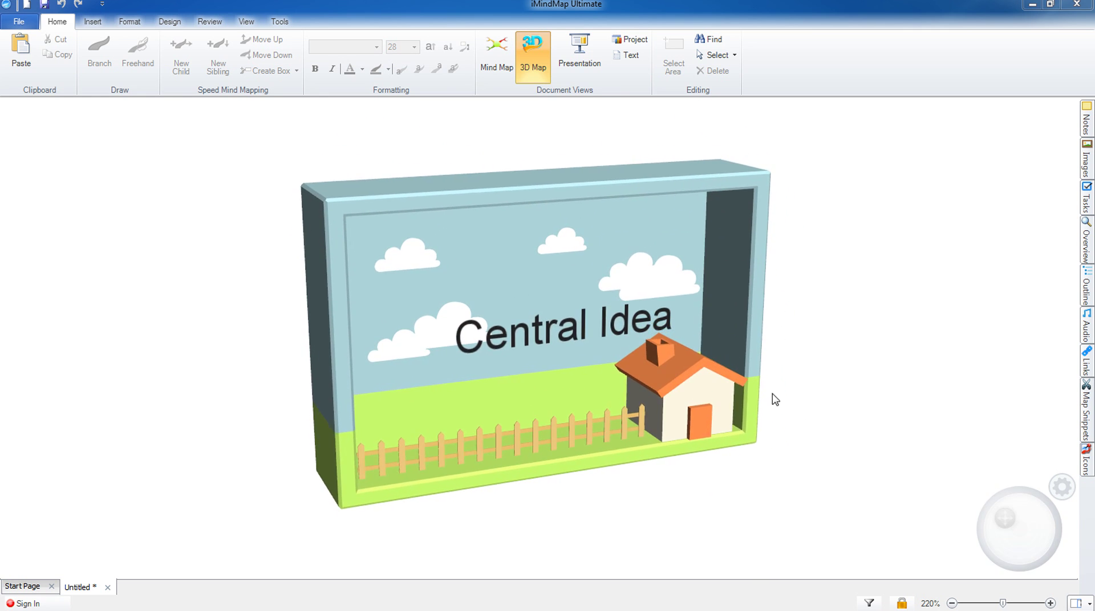
Add 'Mind Maps' and '3D Mind Maps !' branches to the central idea
{"action": "left_click", "coordinate": [717, 344]}
{"action": "type", "text": "Mind Maps"}
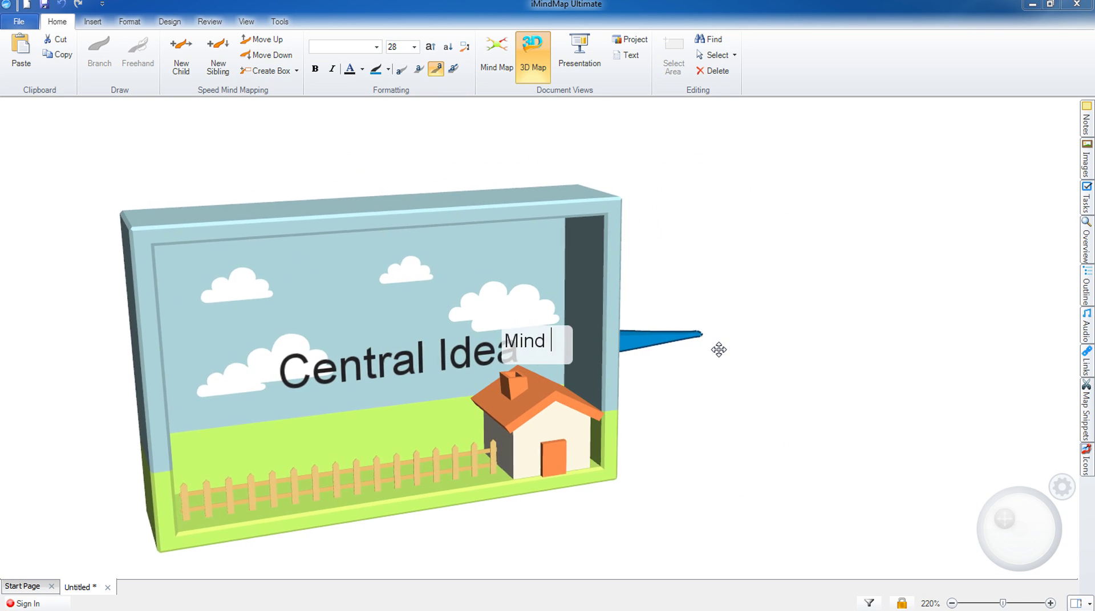
{"action": "key", "text": "Return"}
{"action": "type", "text": "Mind Maps"}
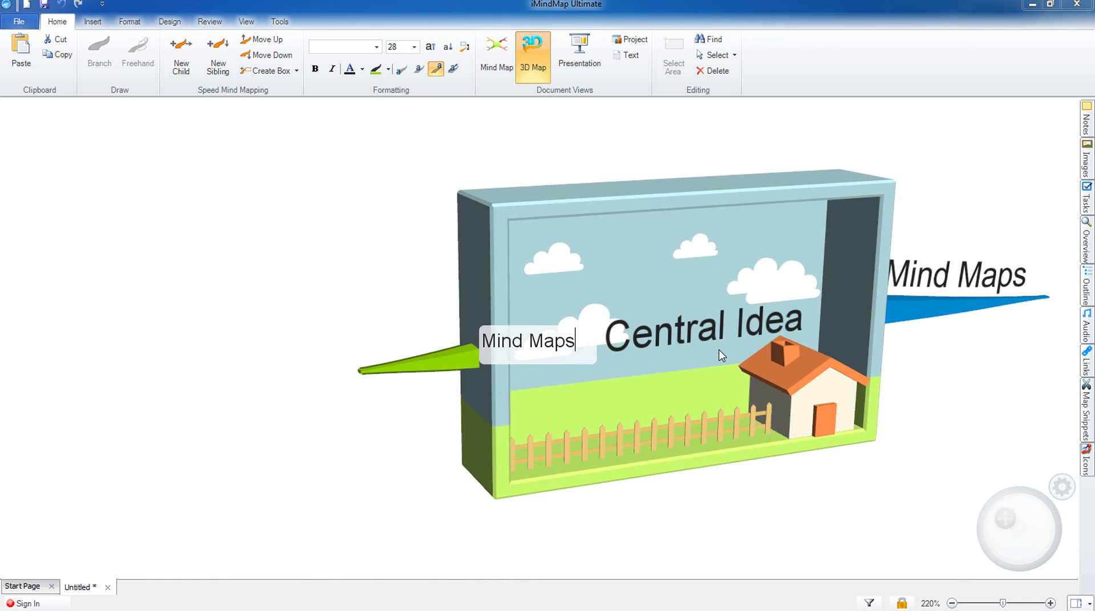
{"action": "key", "text": "Return"}
{"action": "type", "text": "3D Mind Maps"}
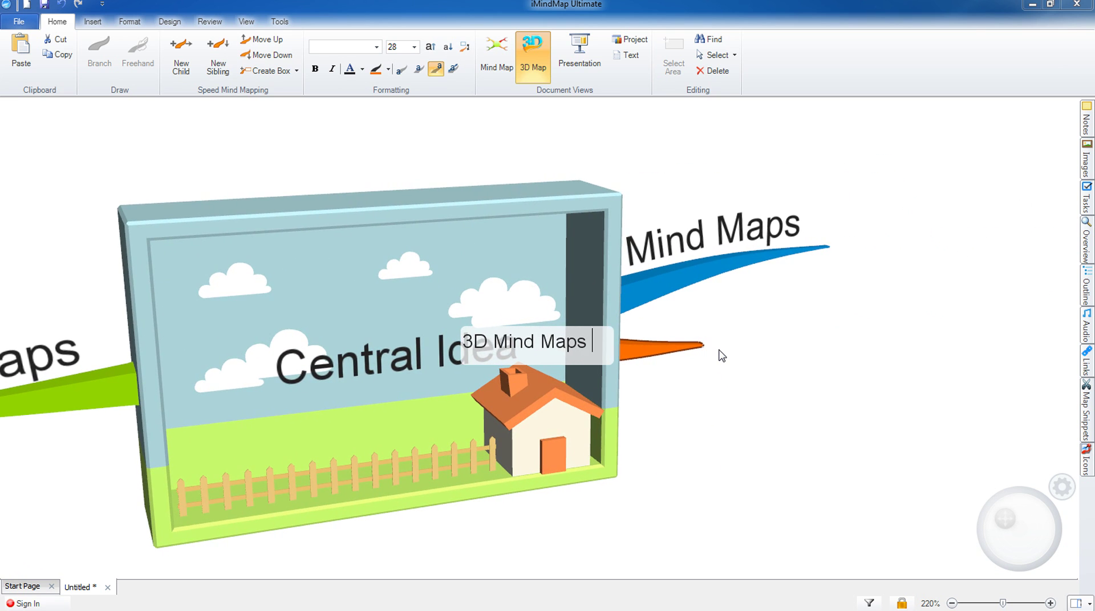
{"action": "type", "text": " !"}
{"action": "key", "text": "Return"}
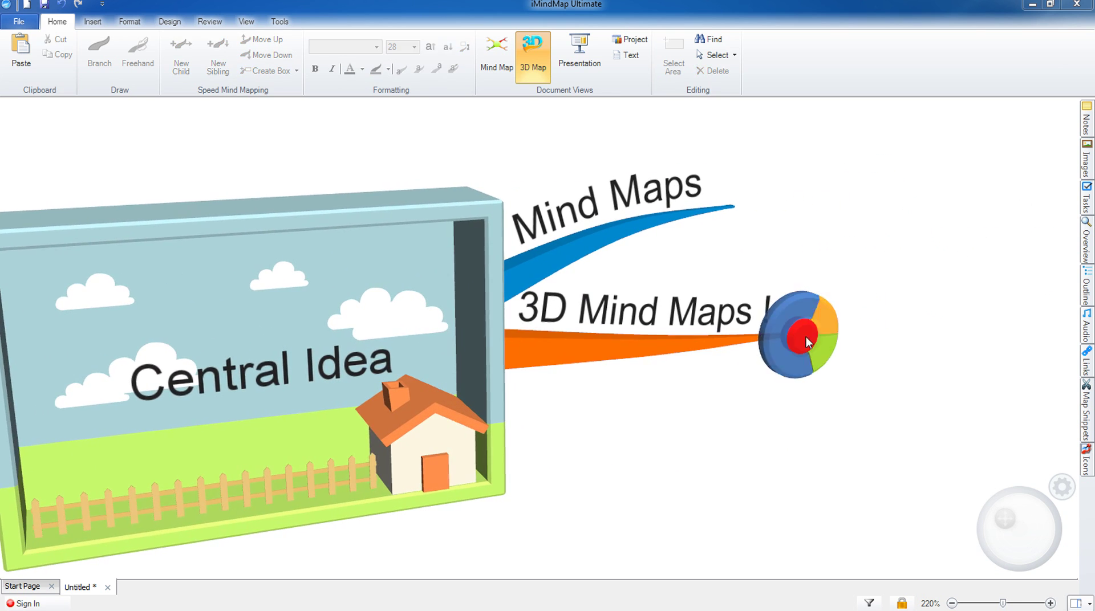
Give '3D Mind Maps !' a 'Small' sub-branch and a box branch reading 'Large box branch with an image !'
{"action": "left_click_drag", "start_coordinate": [795, 335], "coordinate": [867, 301]}
{"action": "type", "text": "Small"}
{"action": "key", "text": "Return"}
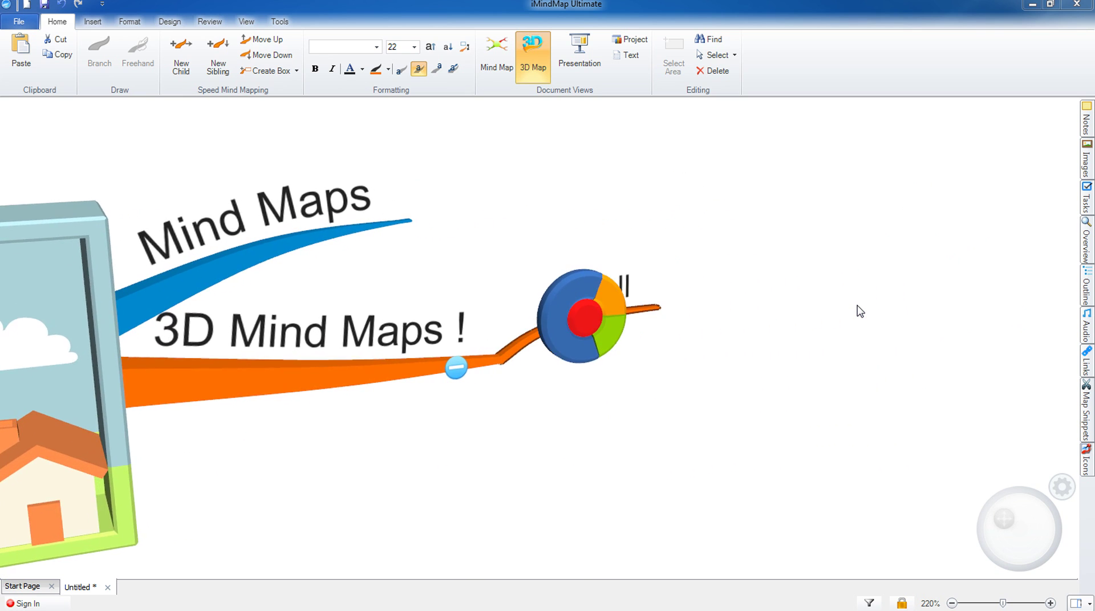
{"action": "left_click_drag", "start_coordinate": [499, 372], "coordinate": [616, 416]}
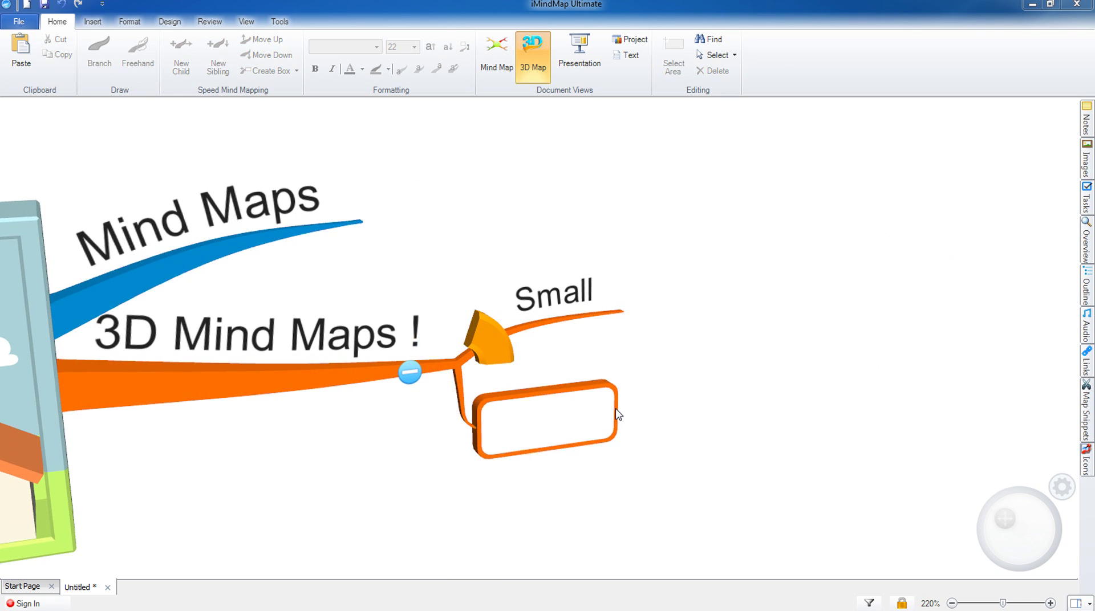
{"action": "type", "text": "Lart"}
{"action": "key", "text": "BackSpace"}
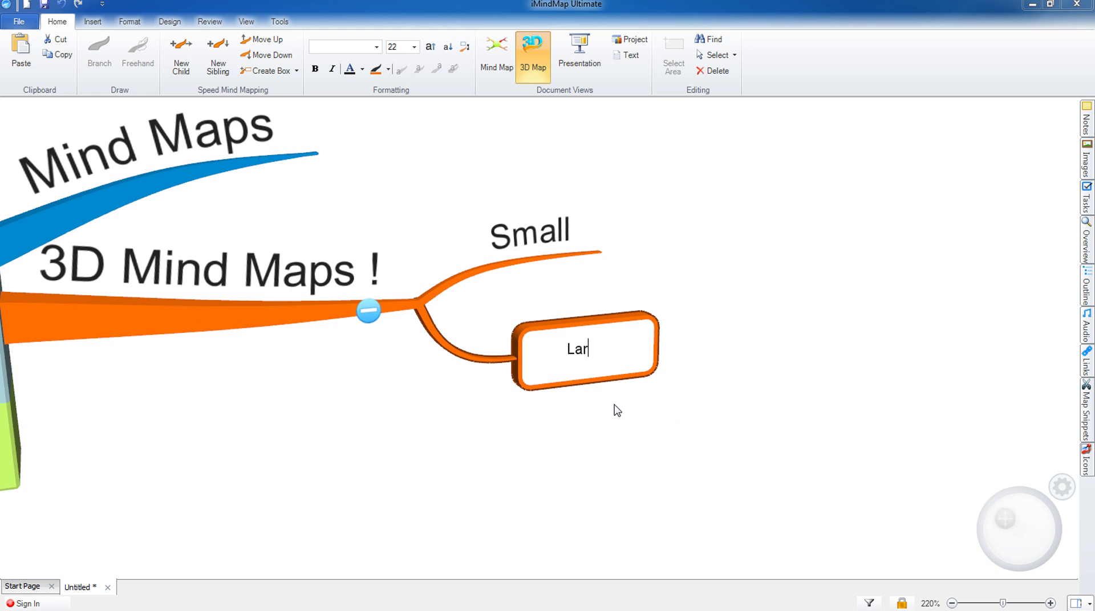
{"action": "type", "text": "ge box branch with an image !"}
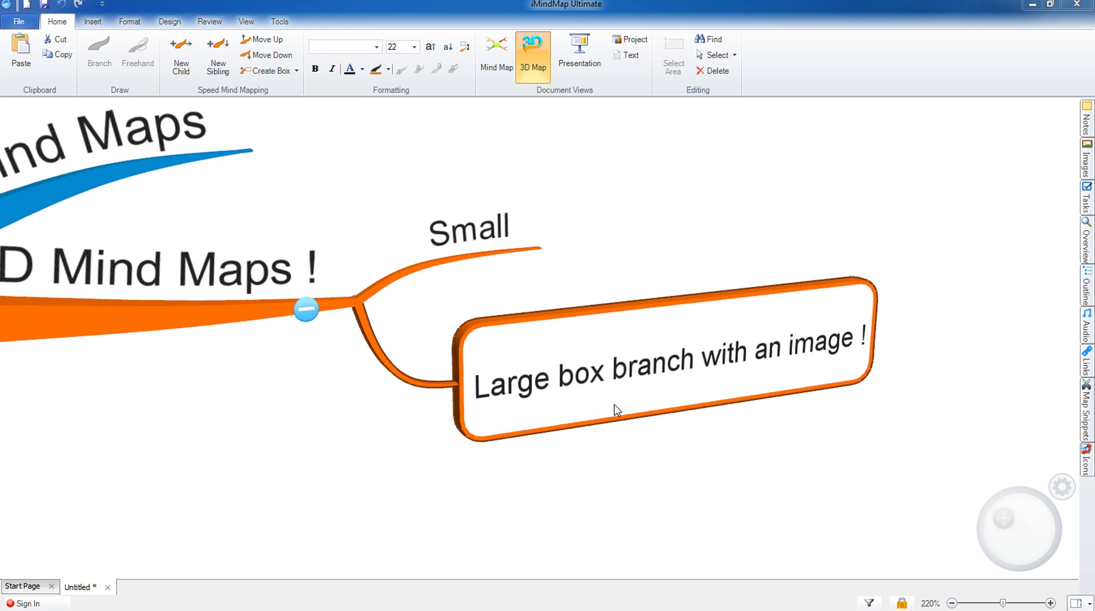
Add the thumbs-up chimp picture from the image library to the large box branch
{"action": "left_click", "coordinate": [1086, 162]}
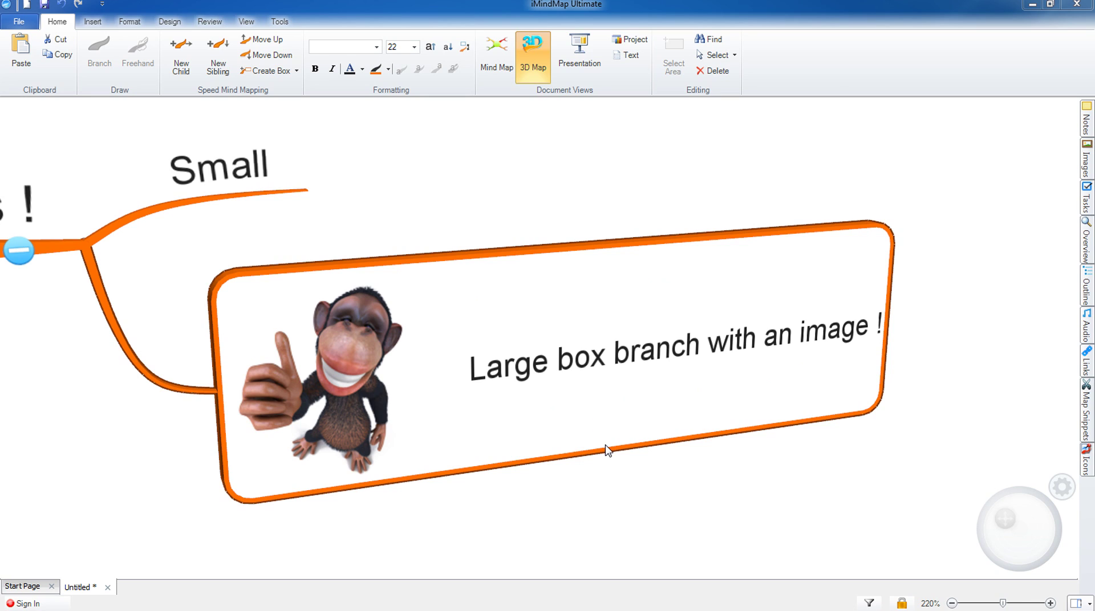
{"action": "left_click", "coordinate": [902, 603]}
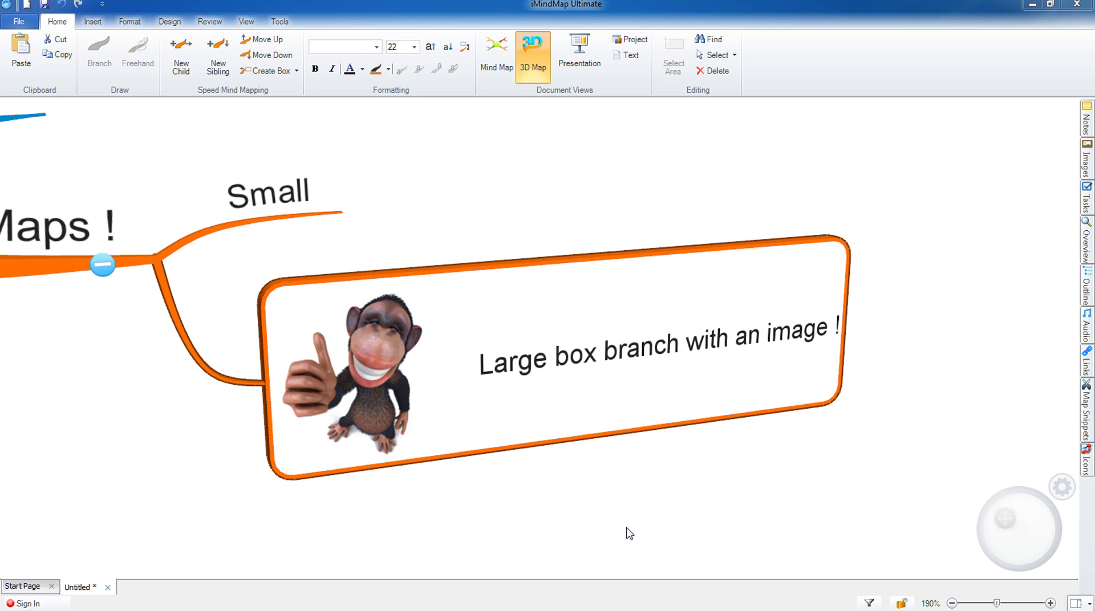
{"action": "left_click", "coordinate": [235, 224]}
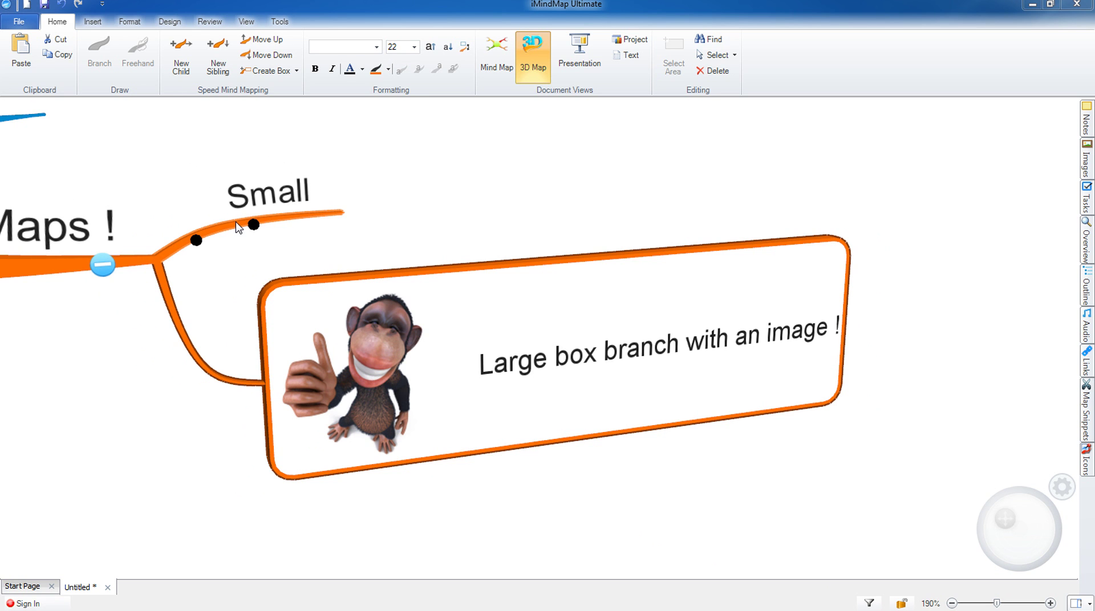
{"action": "scroll", "coordinate": [235, 222], "scroll_direction": "up", "scroll_amount": 5}
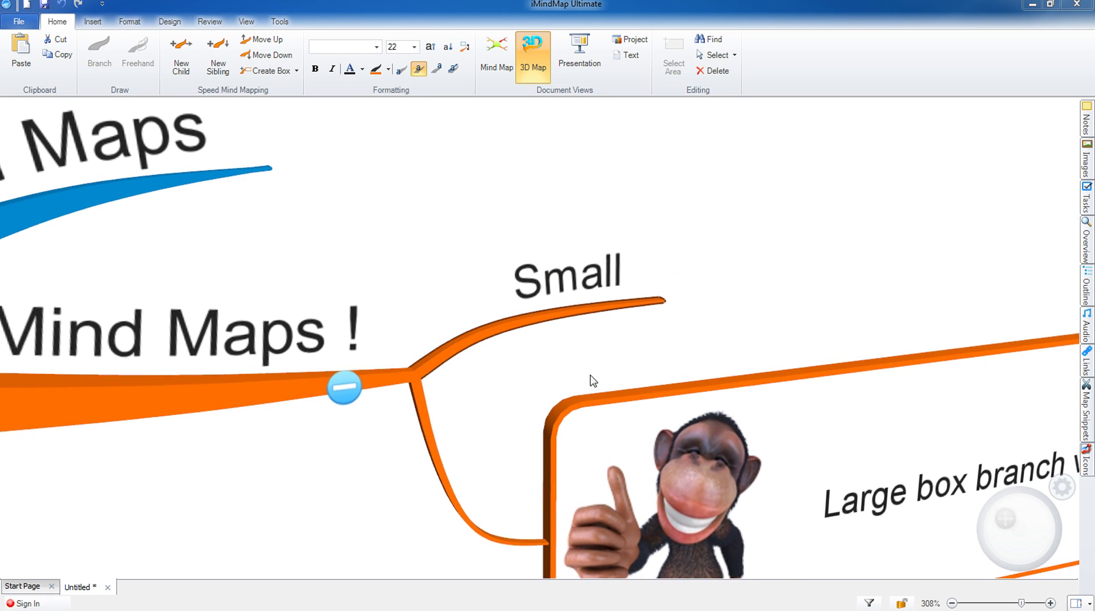
{"action": "left_click", "coordinate": [829, 415]}
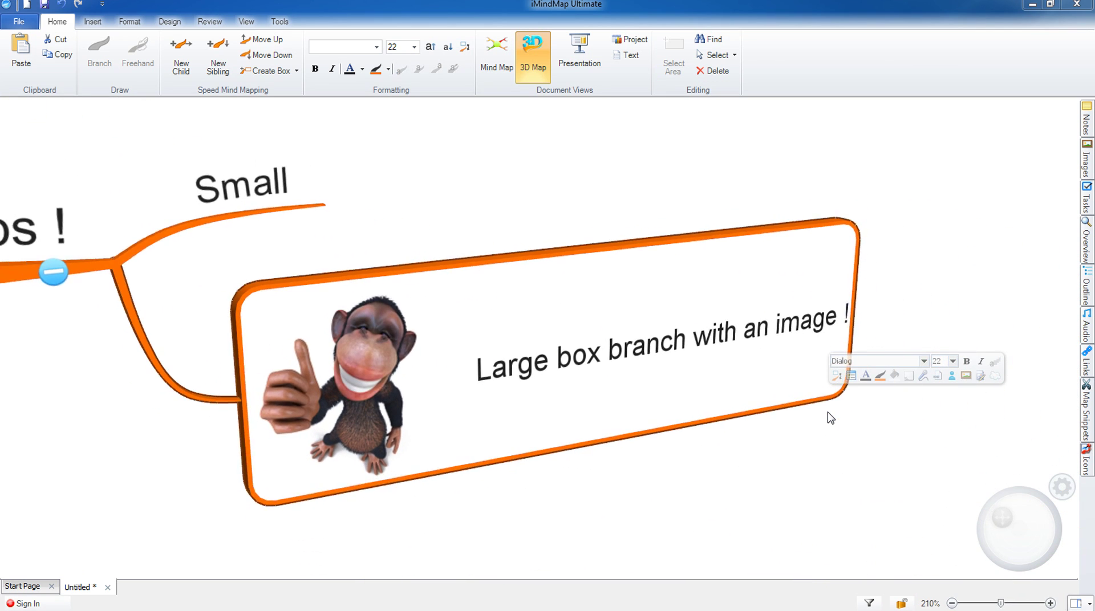
{"action": "left_click", "coordinate": [225, 228]}
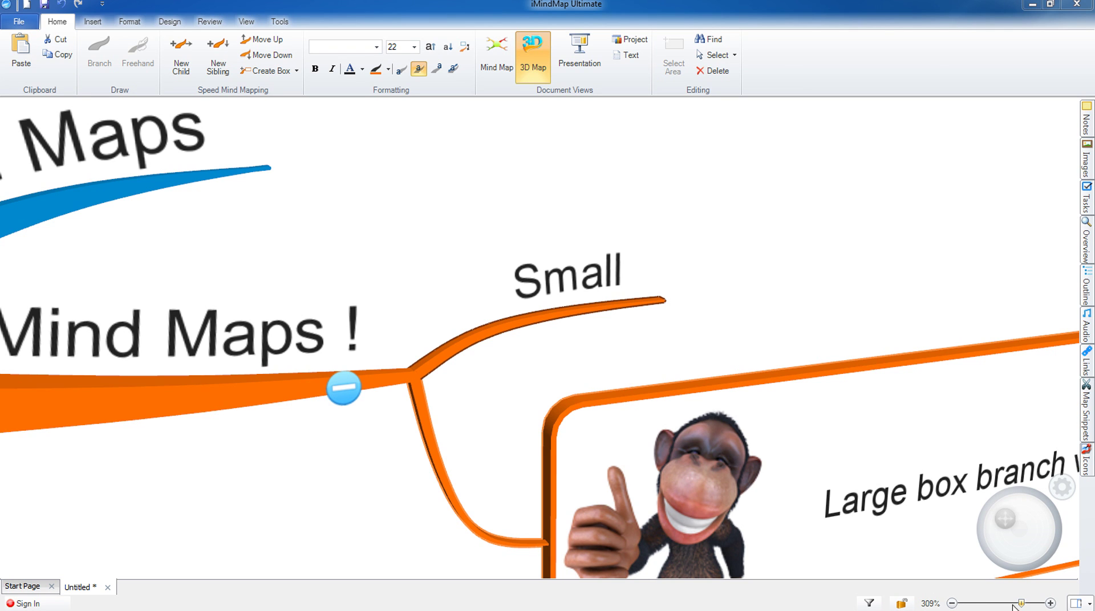
{"action": "left_click_drag", "start_coordinate": [1022, 603], "coordinate": [993, 603]}
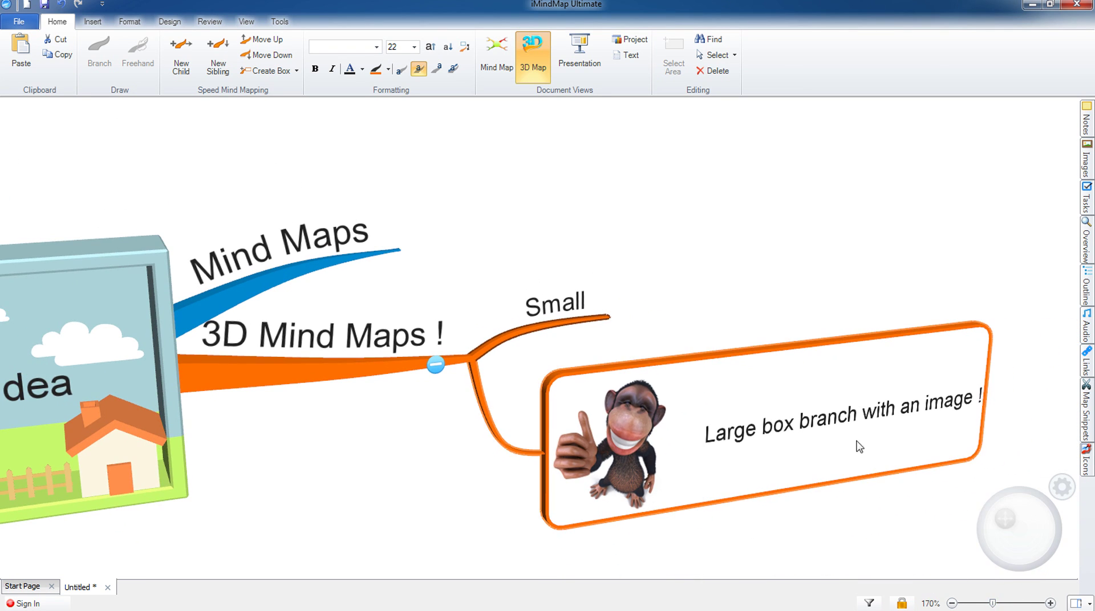
{"action": "left_click", "coordinate": [820, 384]}
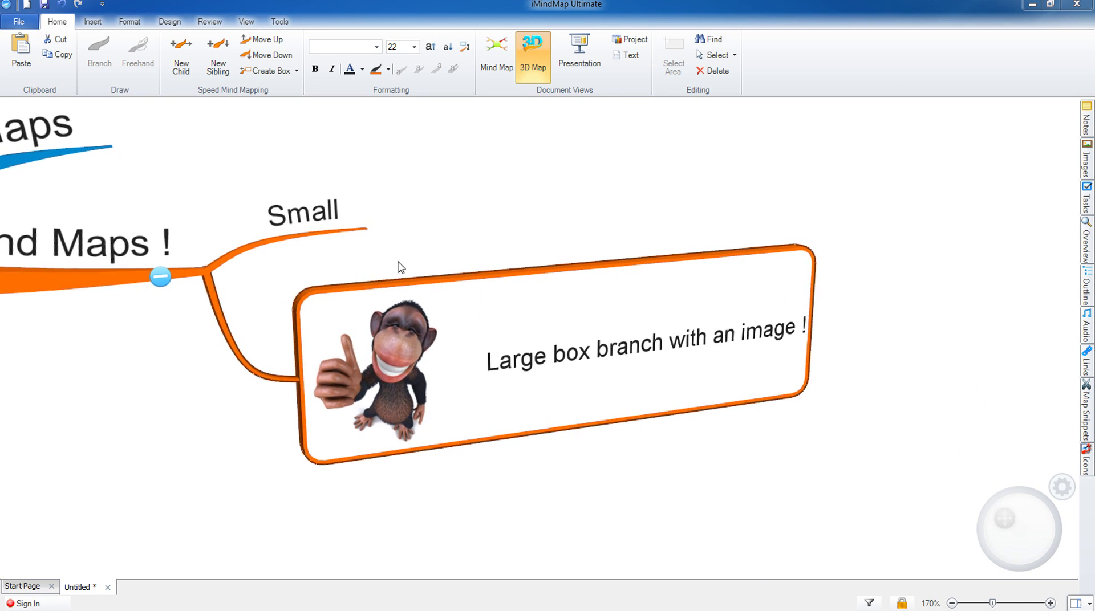
{"action": "left_click", "coordinate": [263, 247]}
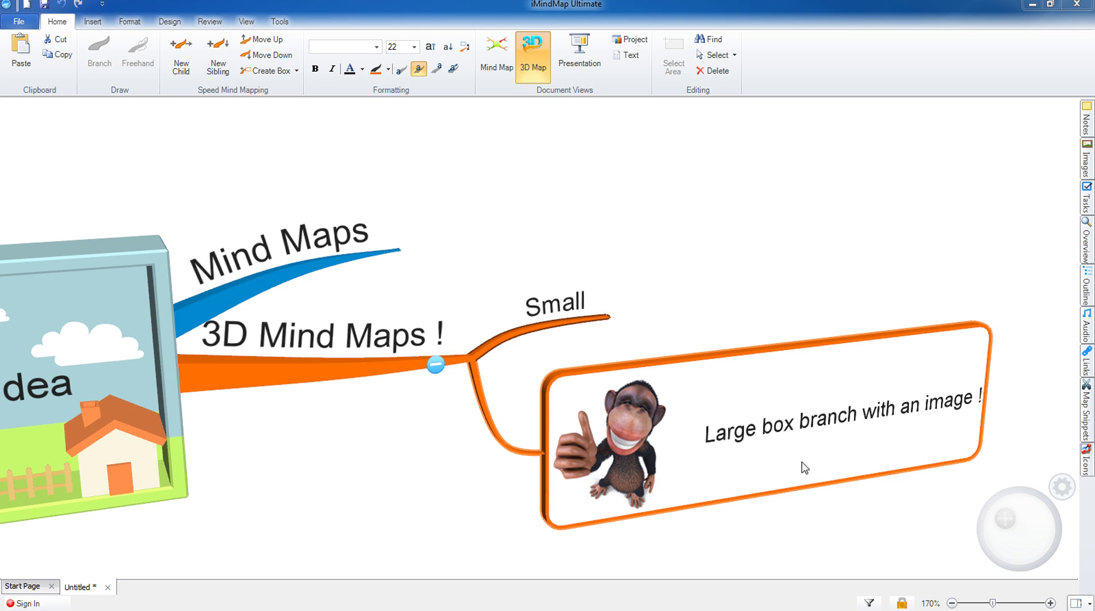
{"action": "left_click", "coordinate": [902, 604]}
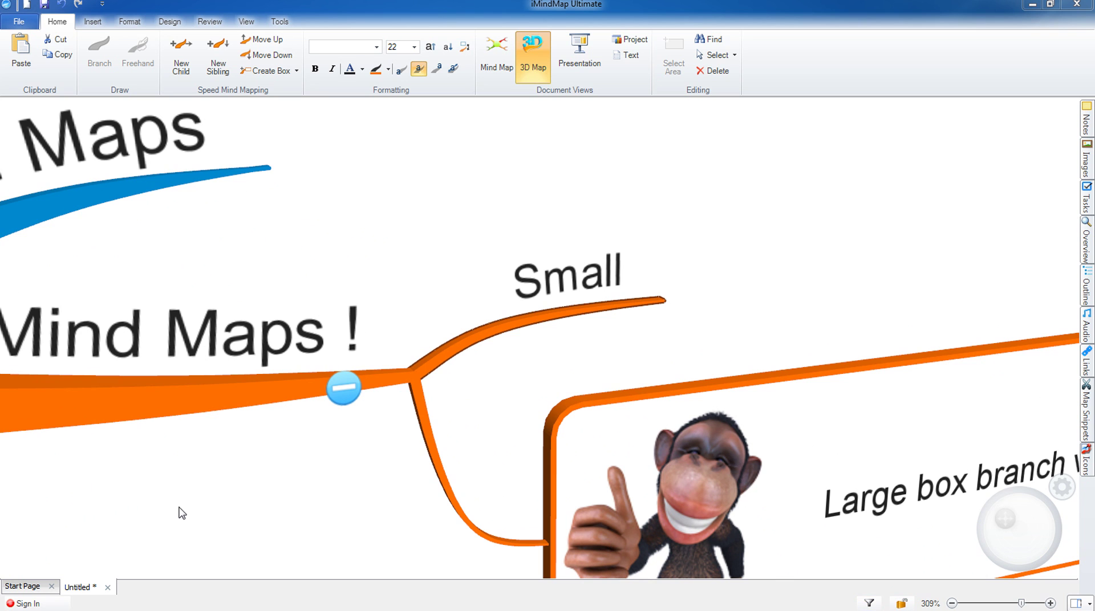
Pan and orbit the 3D view, then use Fit Map to show the whole map
{"action": "left_click_drag", "start_coordinate": [175, 519], "coordinate": [989, 159]}
{"action": "left_click_drag", "start_coordinate": [1007, 521], "coordinate": [1048, 513]}
{"action": "left_click_drag", "start_coordinate": [628, 415], "coordinate": [535, 306]}
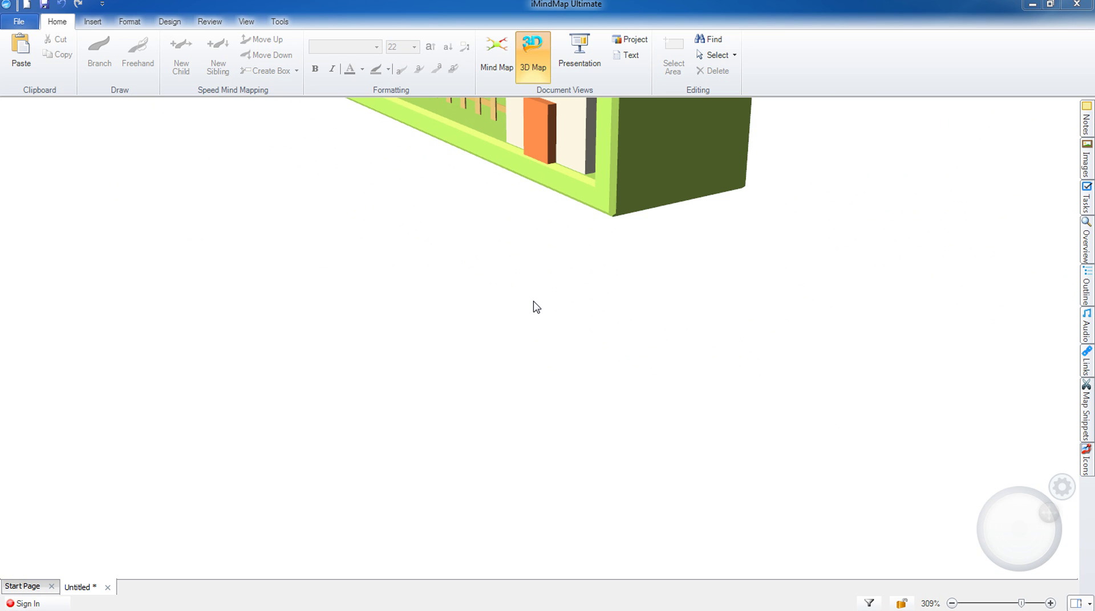
{"action": "left_click", "coordinate": [245, 21]}
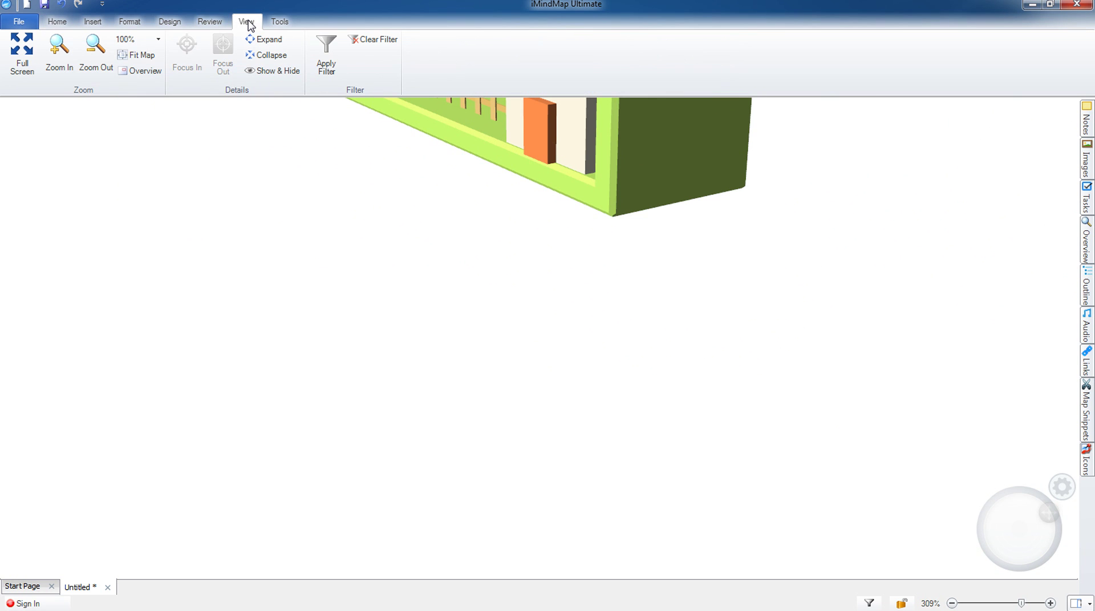
{"action": "left_click", "coordinate": [142, 56]}
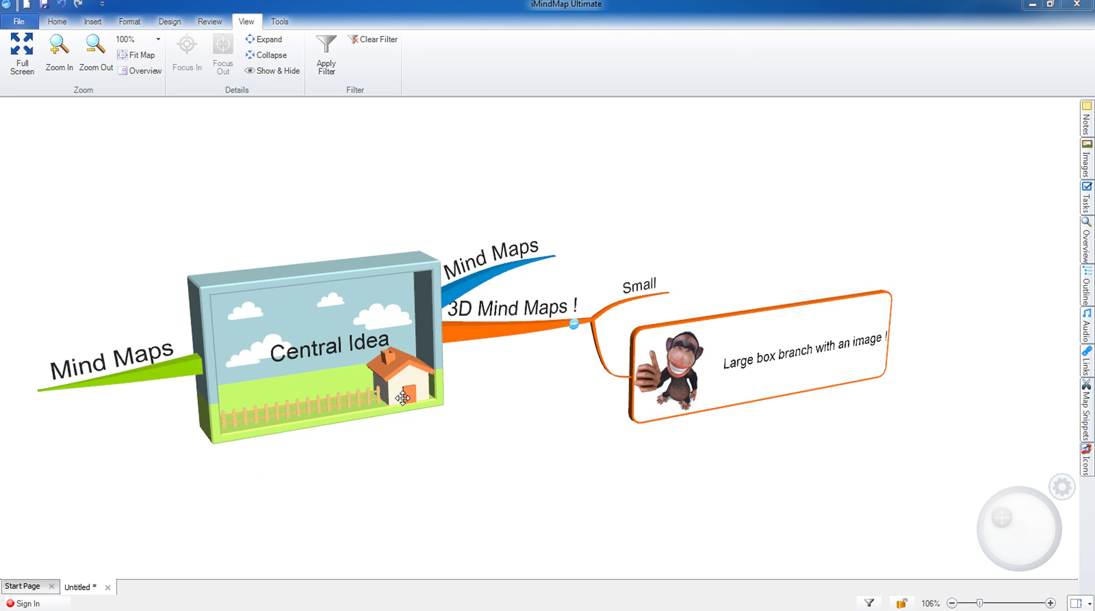
{"action": "right_click_drag", "start_coordinate": [330, 359], "coordinate": [402, 320]}
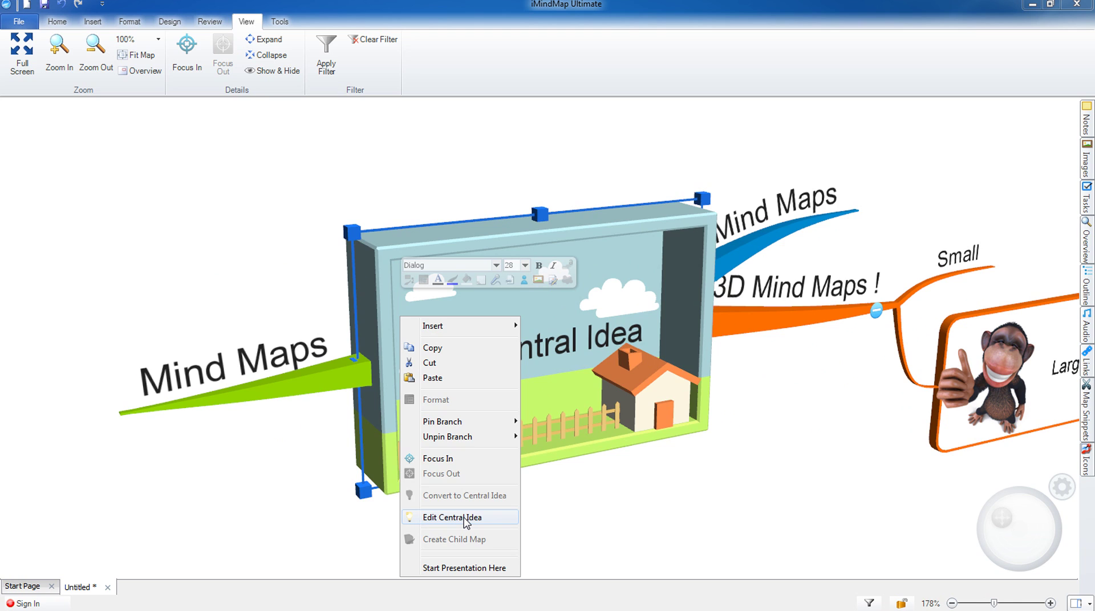
Replace the central idea with the 3D laptop image and label it 'Laptop !'
{"action": "left_click", "coordinate": [451, 518]}
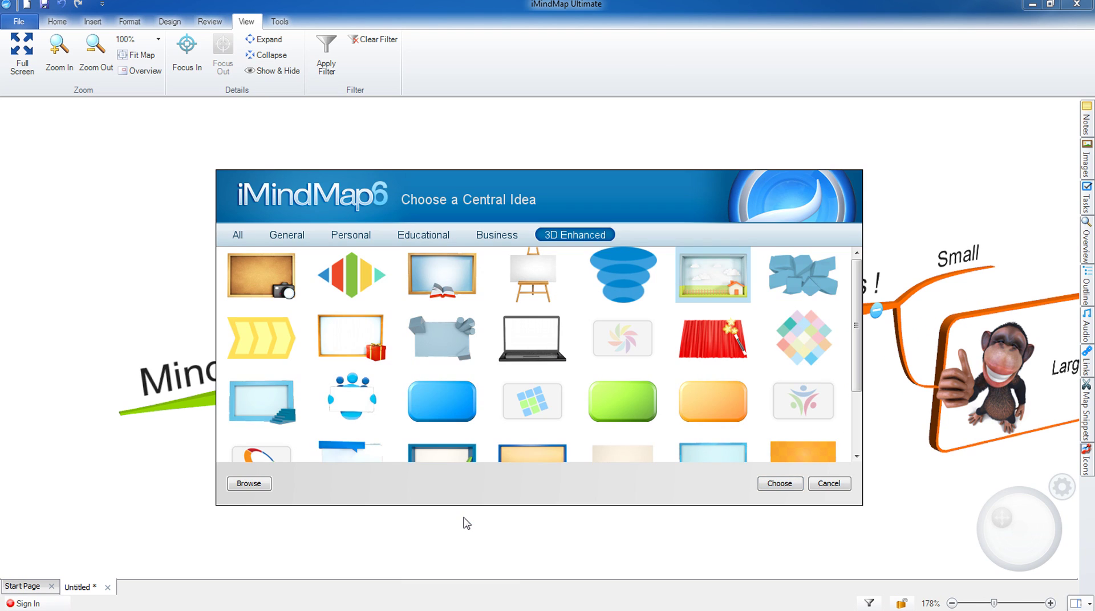
{"action": "double_click", "coordinate": [529, 341]}
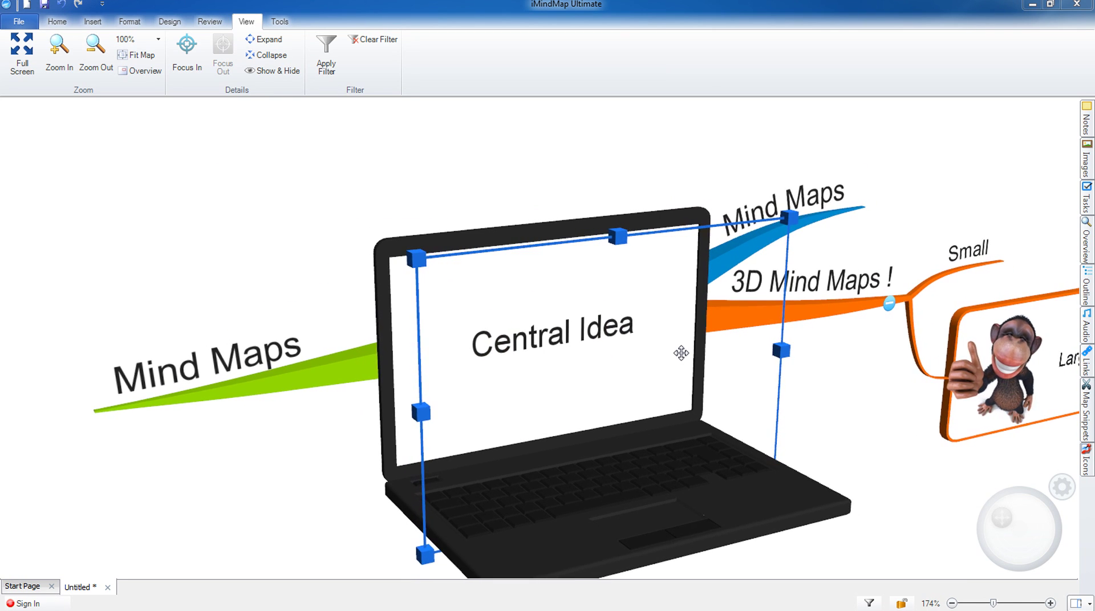
{"action": "mouse_move", "coordinate": [1002, 518]}
{"action": "left_mouse_down"}
{"action": "mouse_move", "coordinate": [1046, 523]}
{"action": "mouse_move", "coordinate": [1004, 520]}
{"action": "left_mouse_up"}
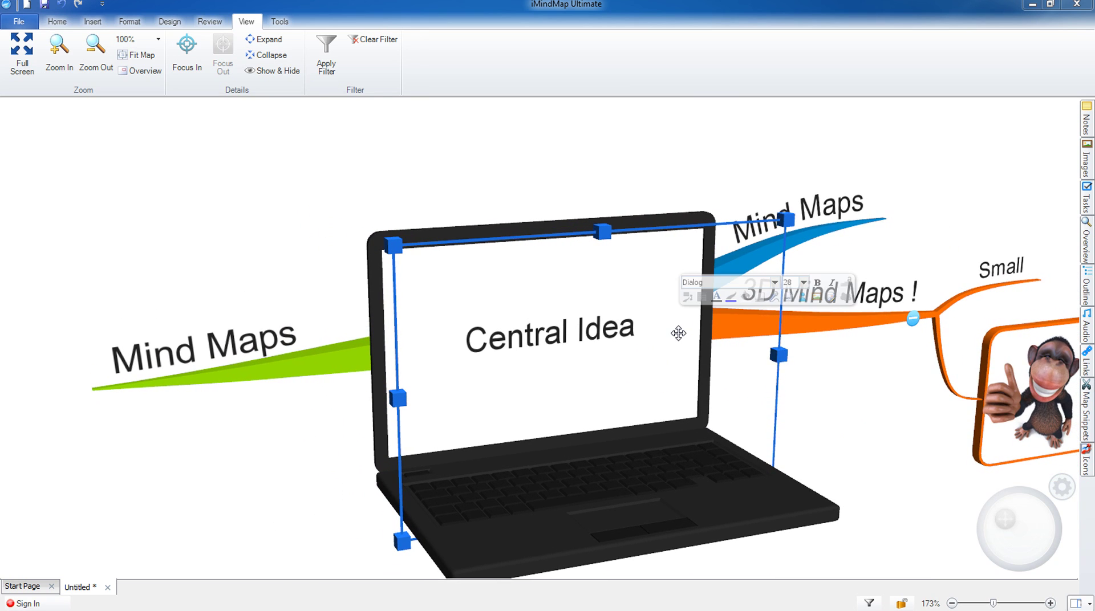
{"action": "type", "text": "Laptop !"}
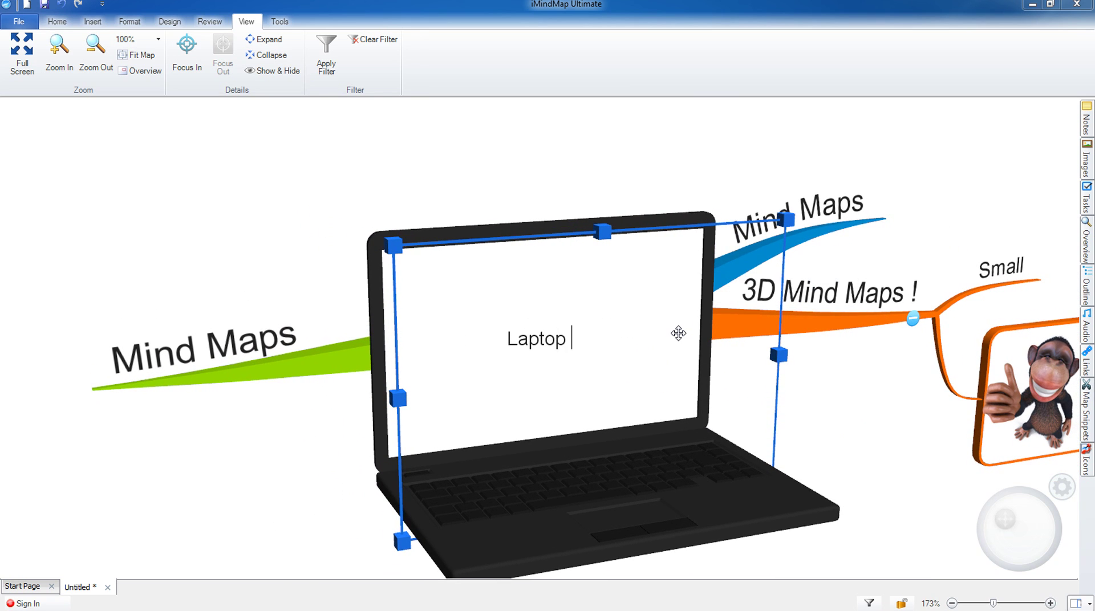
{"action": "key", "text": "Return"}
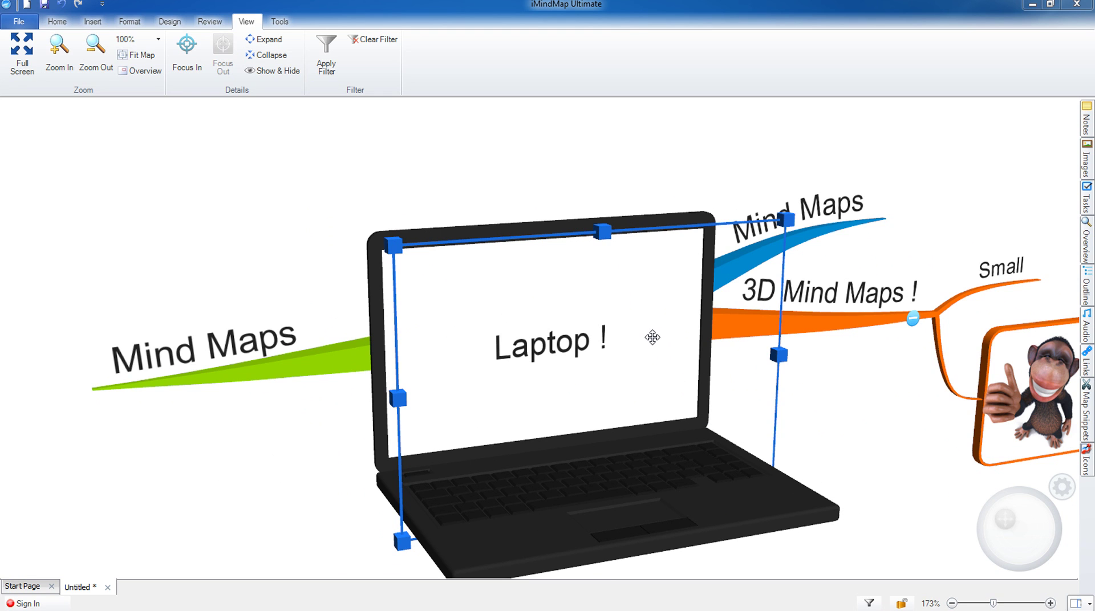
Swap the central idea for the orange gift-box frame and relabel it 'Present !'
{"action": "right_click", "coordinate": [652, 337]}
{"action": "left_click", "coordinate": [705, 539]}
{"action": "double_click", "coordinate": [358, 356]}
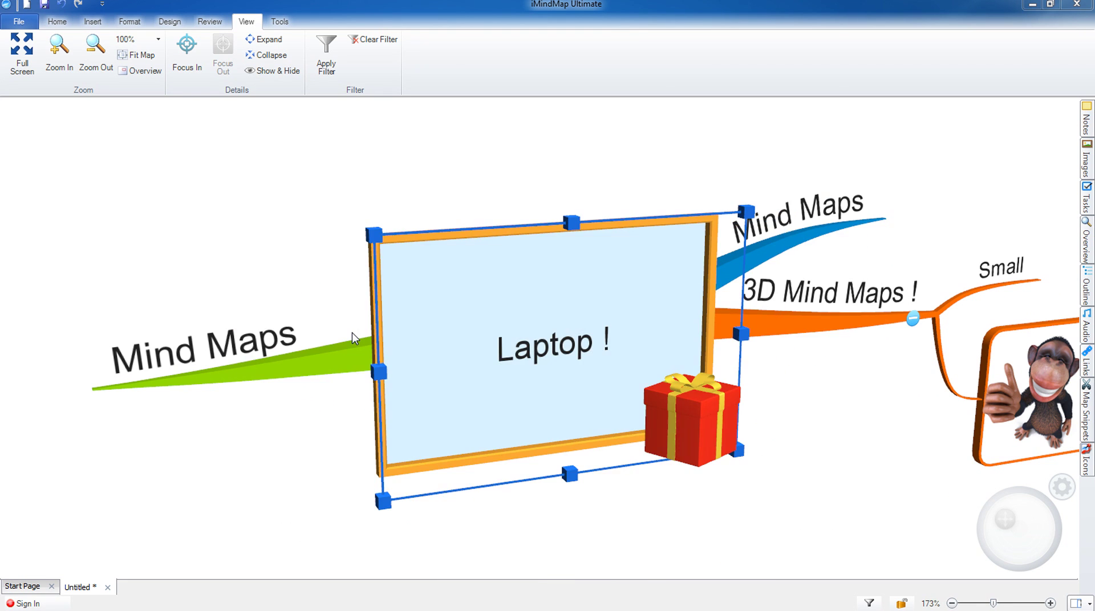
{"action": "left_click_drag", "start_coordinate": [1034, 528], "coordinate": [1008, 512]}
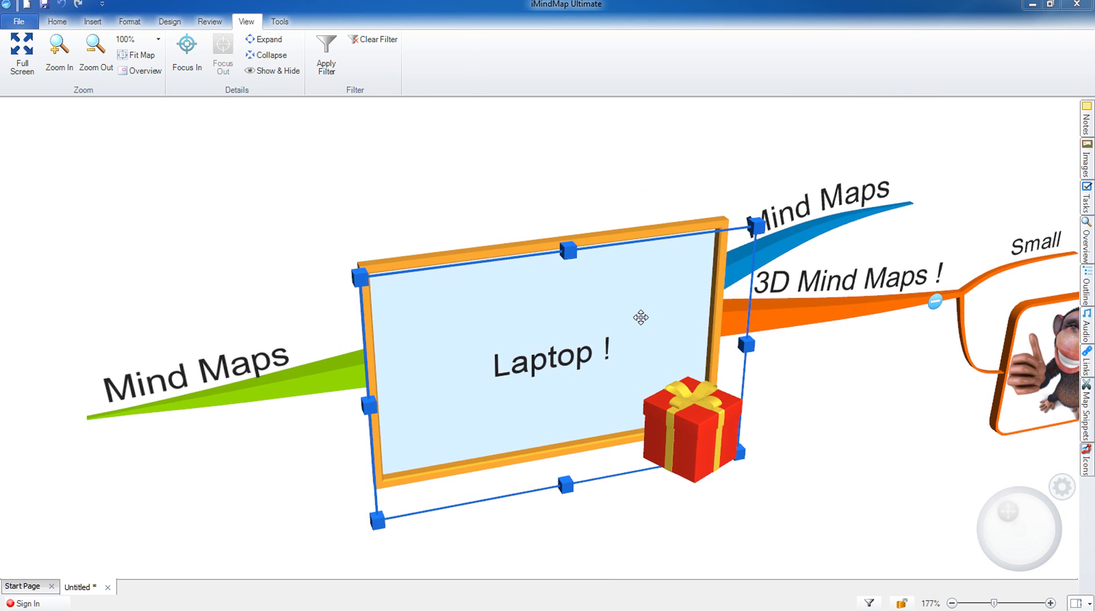
{"action": "double_click", "coordinate": [641, 317]}
{"action": "type", "text": "Present !"}
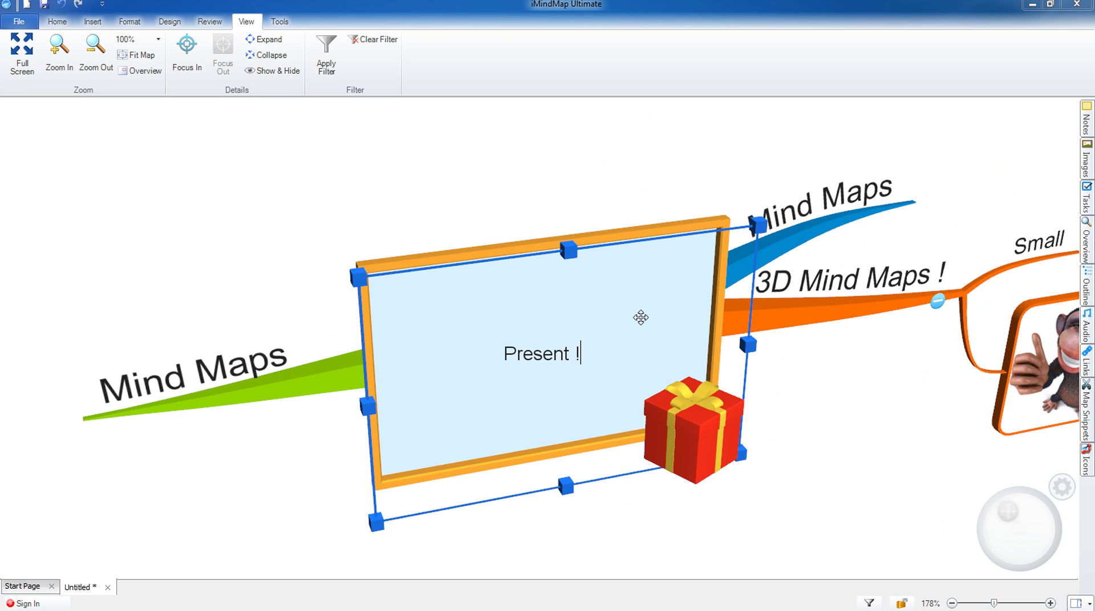
{"action": "key", "text": "Return"}
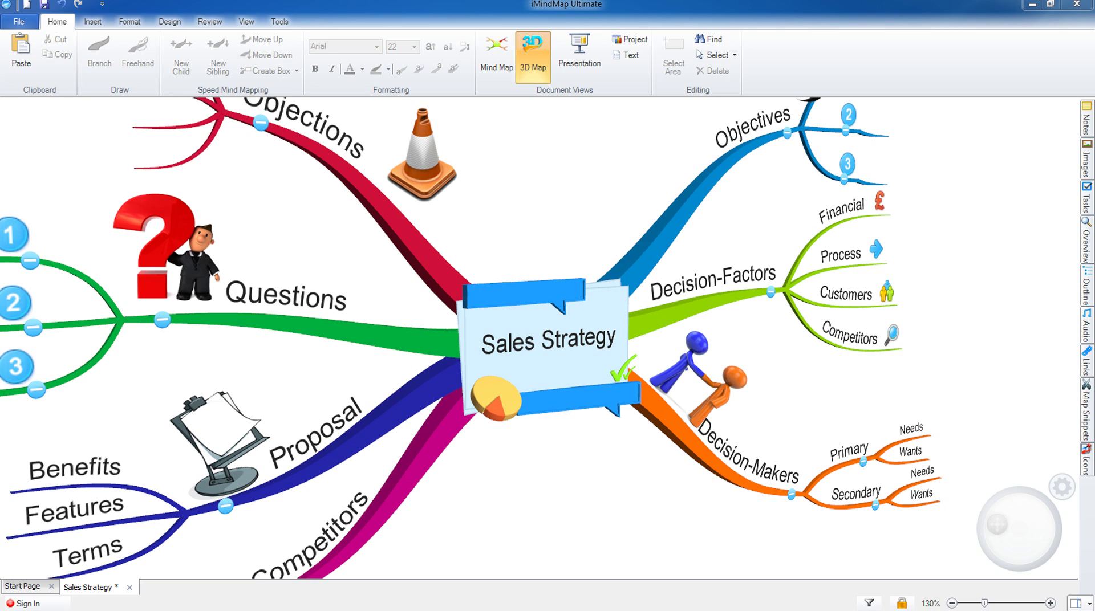
Give the Sales Strategy map the Sky And Ocean background environment
{"action": "left_click", "coordinate": [1062, 487]}
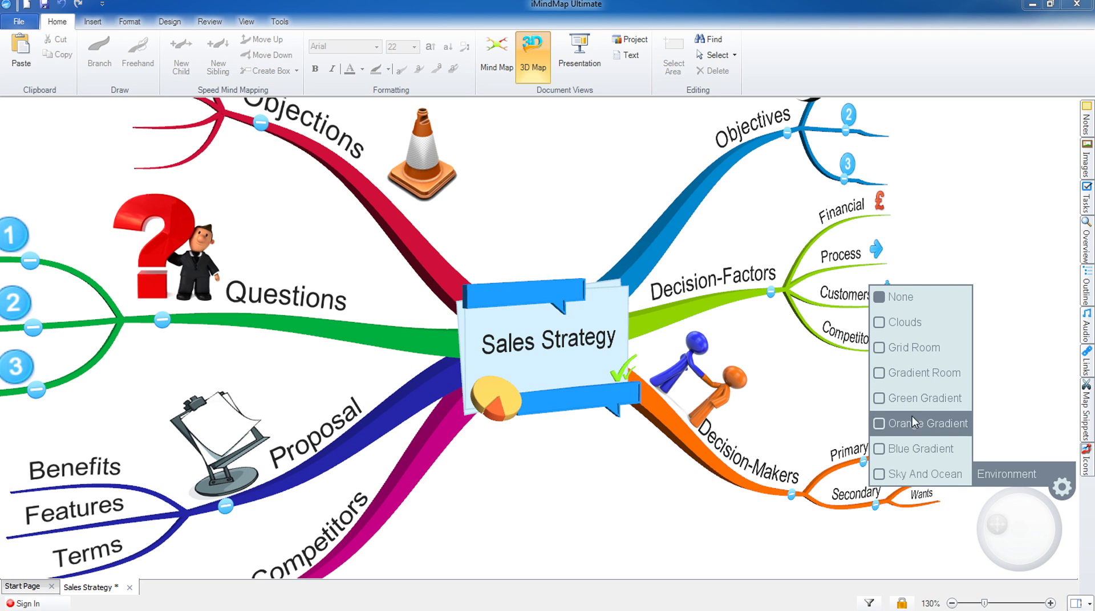
{"action": "left_click", "coordinate": [954, 477]}
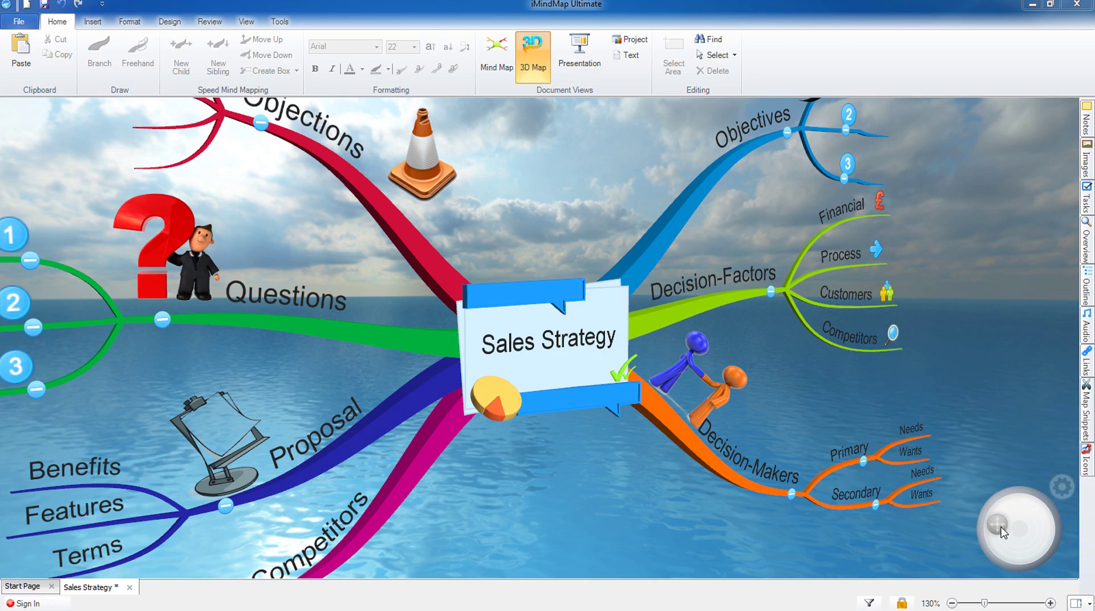
{"action": "left_click_drag", "start_coordinate": [1002, 530], "coordinate": [1026, 529]}
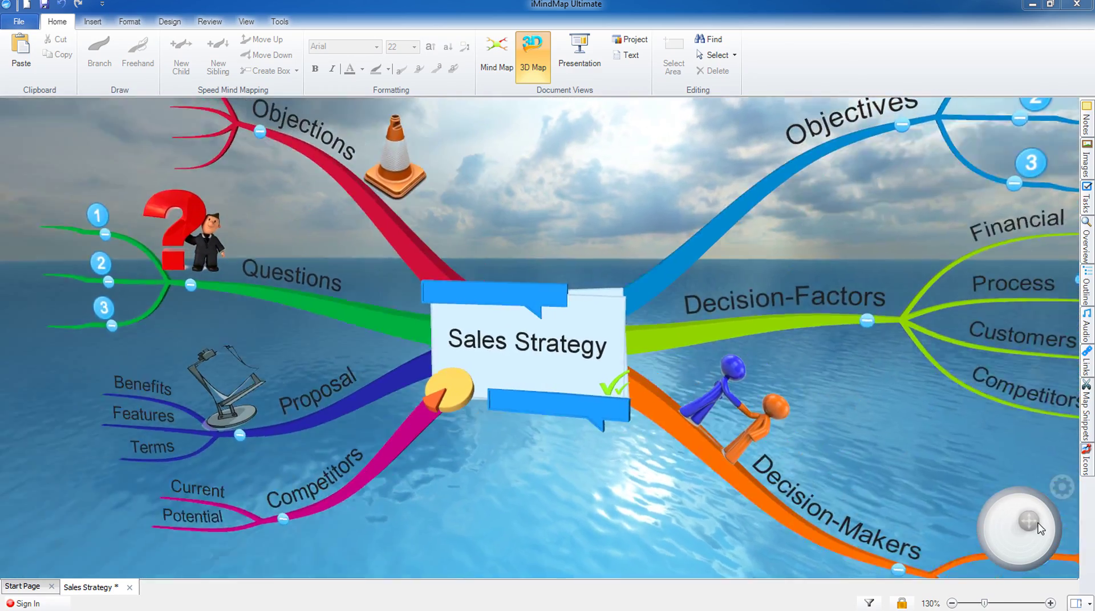
{"action": "left_click_drag", "start_coordinate": [1036, 524], "coordinate": [1005, 529]}
Orbit down over the sea and select the Process branch
{"action": "scroll", "coordinate": [785, 454], "scroll_direction": "down", "scroll_amount": 5}
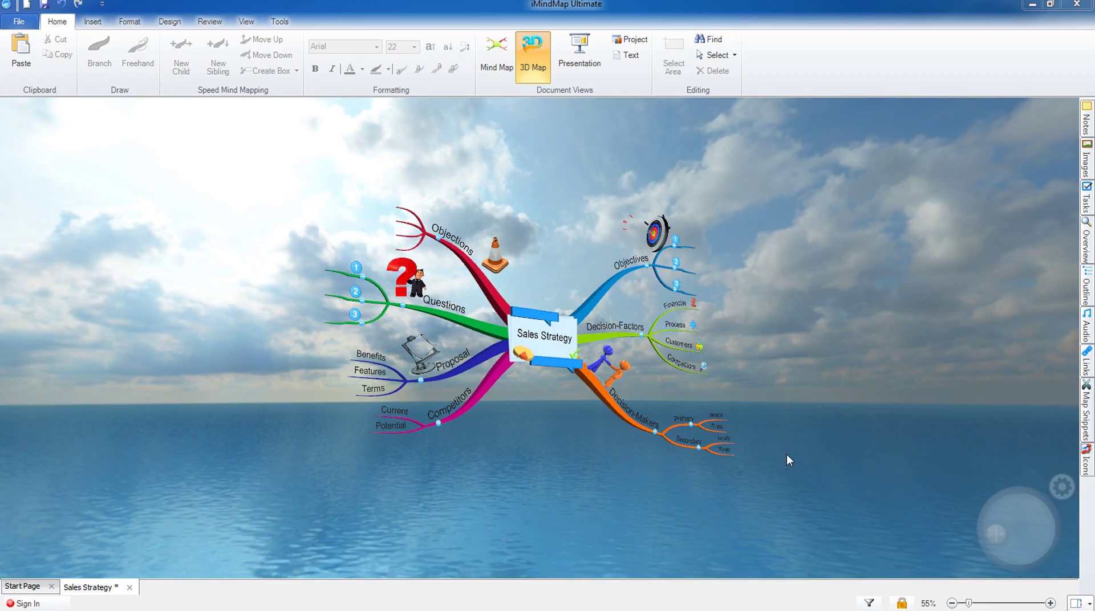
{"action": "mouse_move", "coordinate": [998, 535]}
{"action": "left_mouse_down"}
{"action": "mouse_move", "coordinate": [1033, 533]}
{"action": "mouse_move", "coordinate": [1029, 522]}
{"action": "mouse_move", "coordinate": [981, 540]}
{"action": "left_mouse_up"}
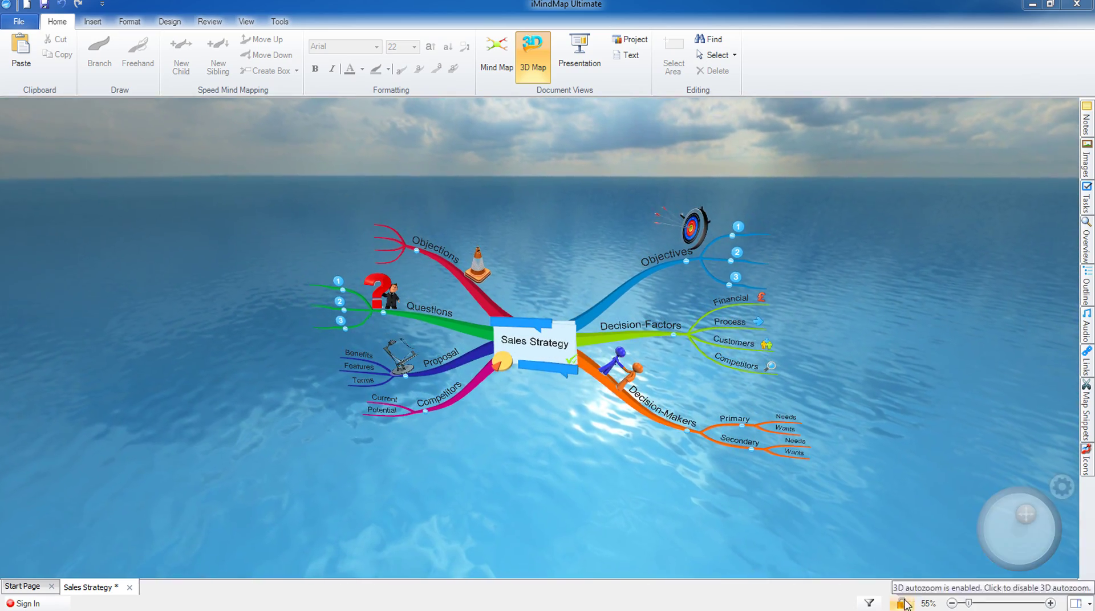
{"action": "left_click", "coordinate": [720, 328]}
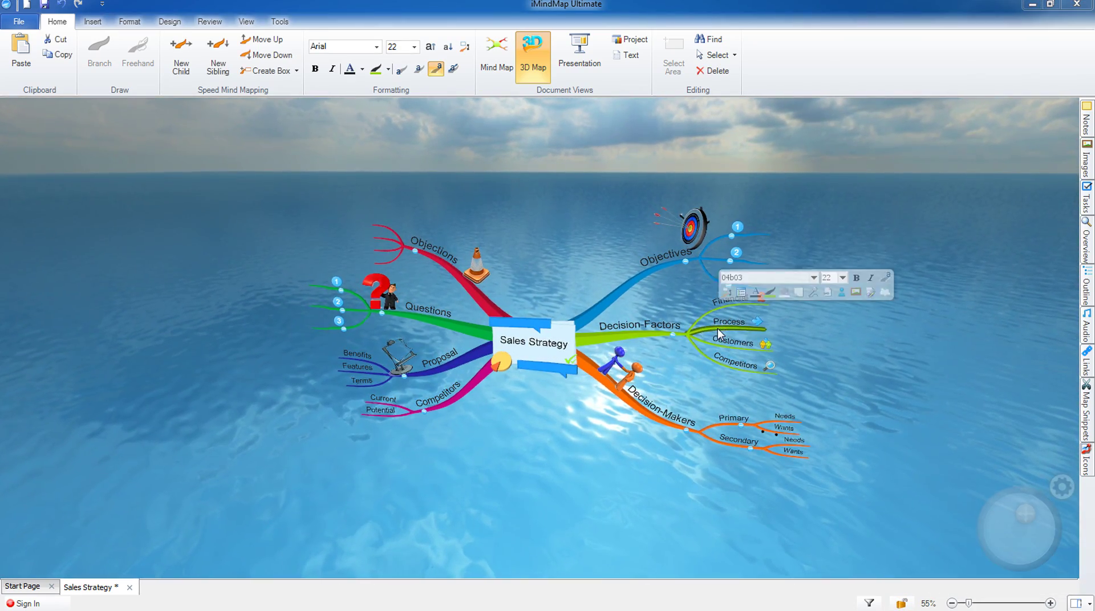
{"action": "scroll", "coordinate": [826, 372], "scroll_direction": "up", "scroll_amount": 5}
{"action": "scroll", "coordinate": [826, 372], "scroll_direction": "up", "scroll_amount": 6}
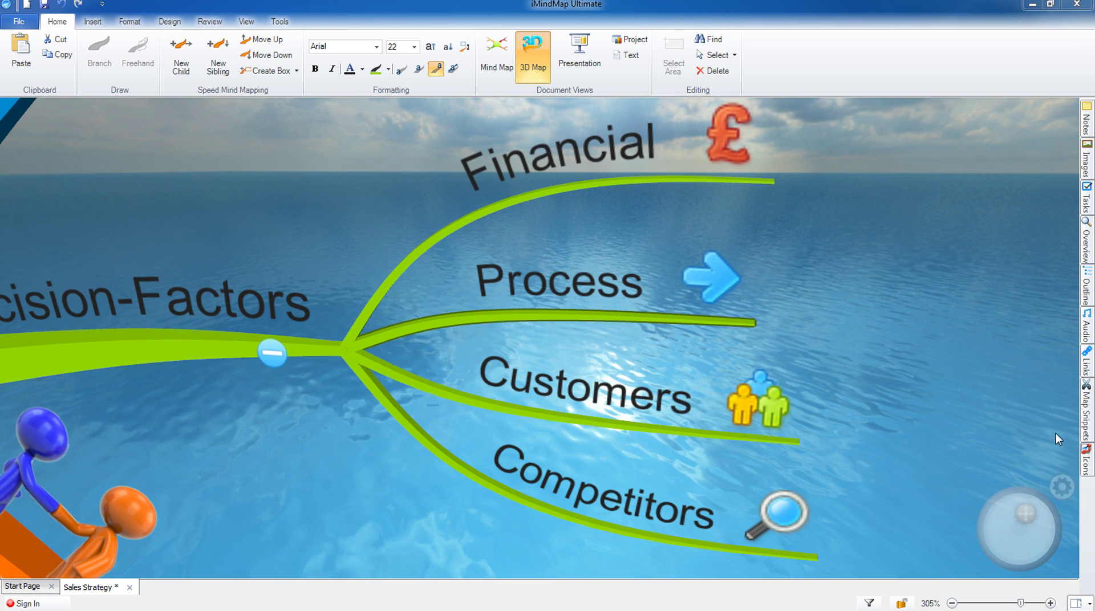
Switch the environment to Grid Room, reorient the map, and select the Objectives sub-branch
{"action": "left_click", "coordinate": [1062, 486]}
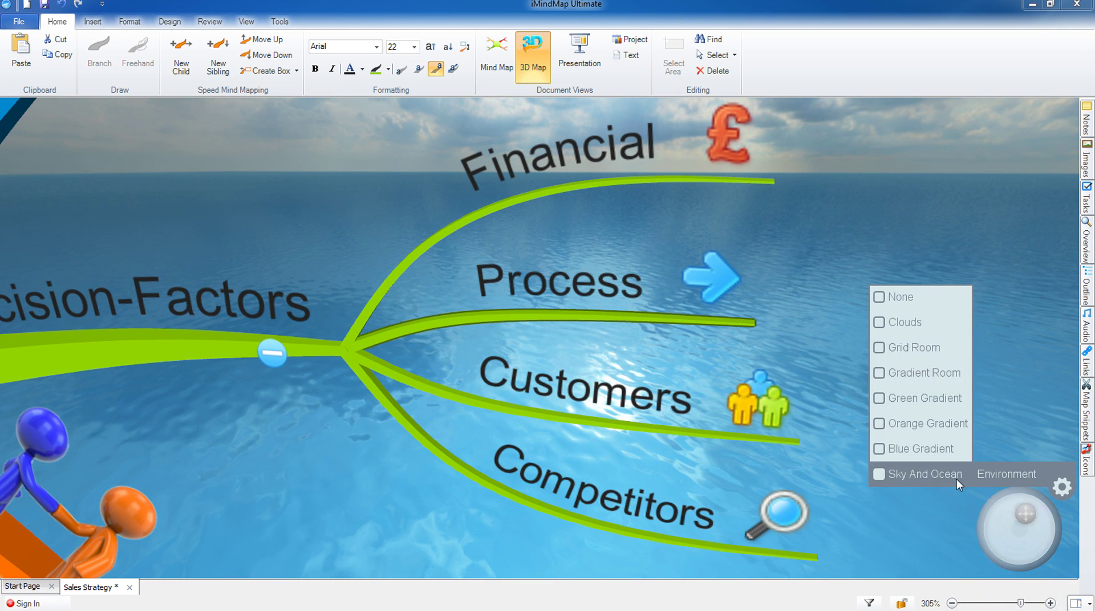
{"action": "left_click", "coordinate": [913, 349]}
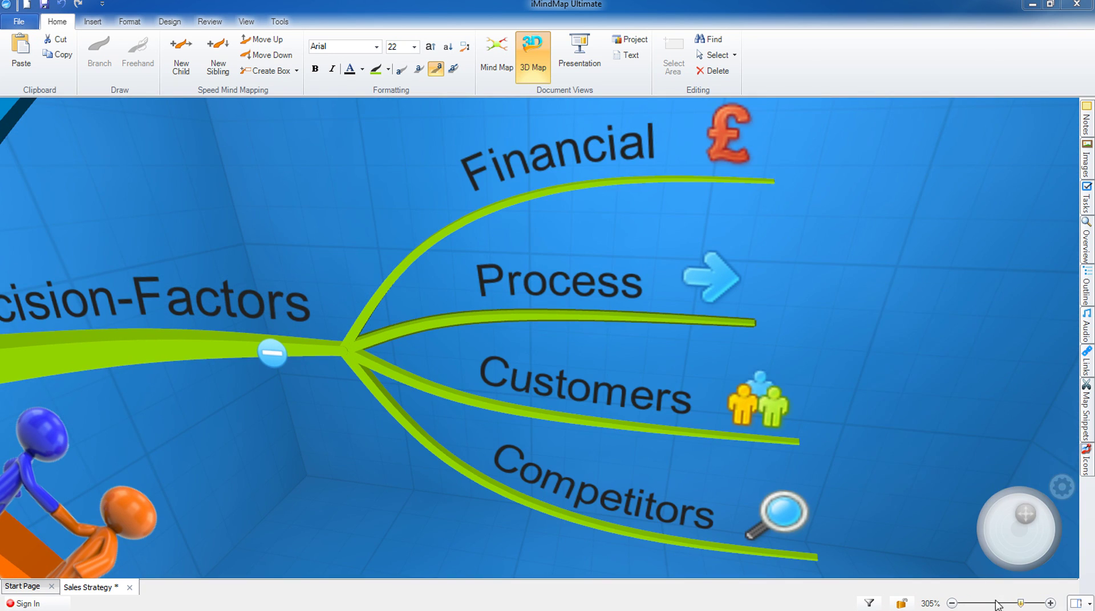
{"action": "left_click_drag", "start_coordinate": [1021, 604], "coordinate": [978, 604]}
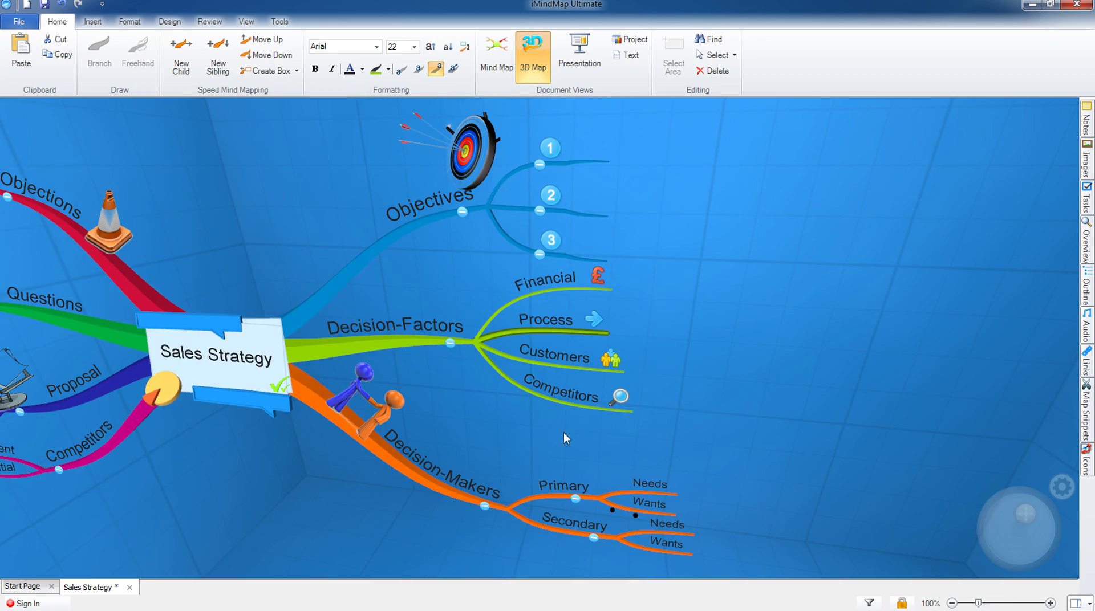
{"action": "left_click_drag", "start_coordinate": [590, 402], "coordinate": [769, 402]}
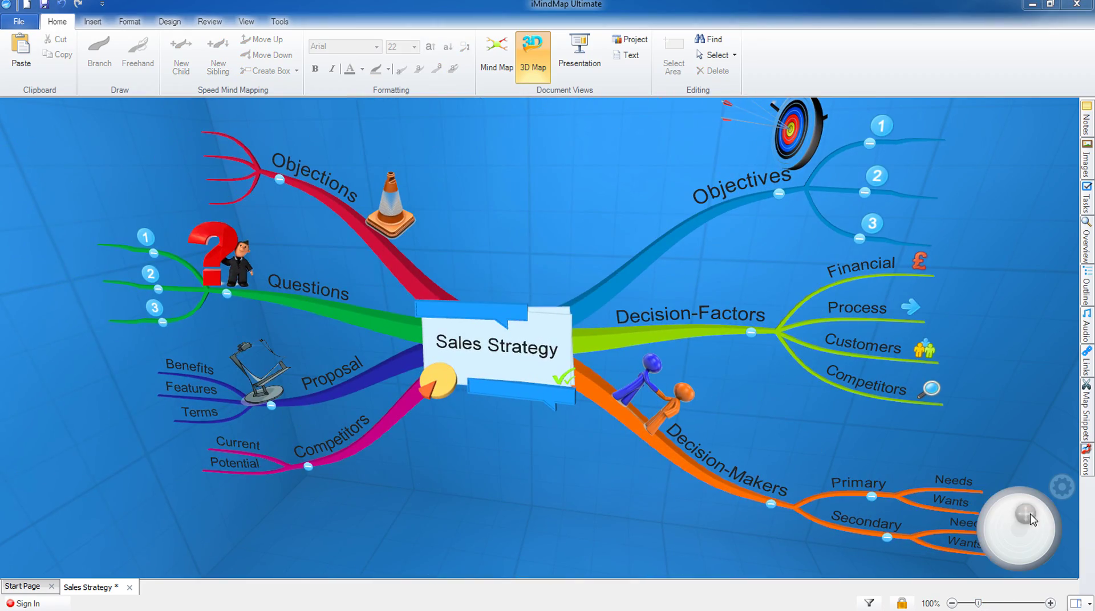
{"action": "left_click_drag", "start_coordinate": [1031, 516], "coordinate": [1002, 522]}
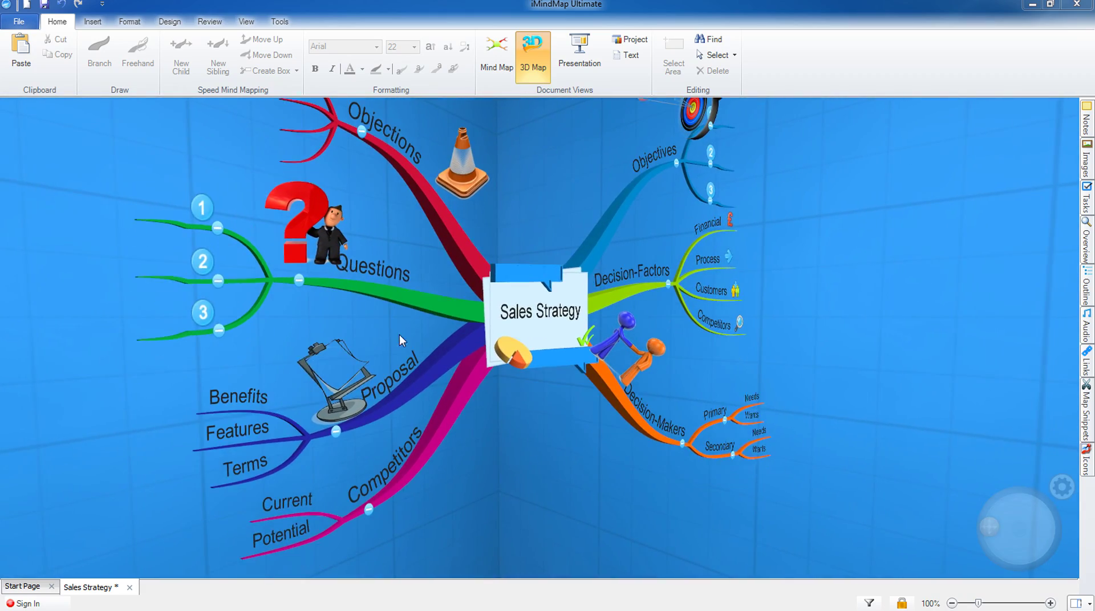
{"action": "left_click_drag", "start_coordinate": [1000, 536], "coordinate": [976, 529]}
{"action": "left_click", "coordinate": [734, 245]}
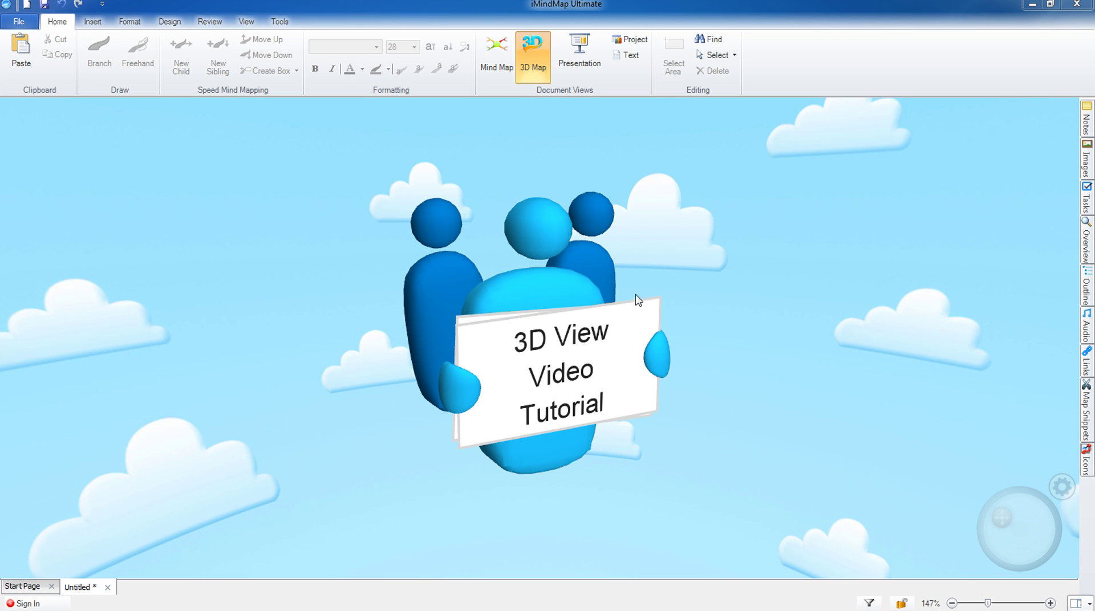
Add an 'Animals' branch with a 'Frogs' sub-branch off the central image
{"action": "left_click", "coordinate": [563, 372]}
{"action": "left_click_drag", "start_coordinate": [782, 206], "coordinate": [830, 185]}
{"action": "type", "text": "An"}
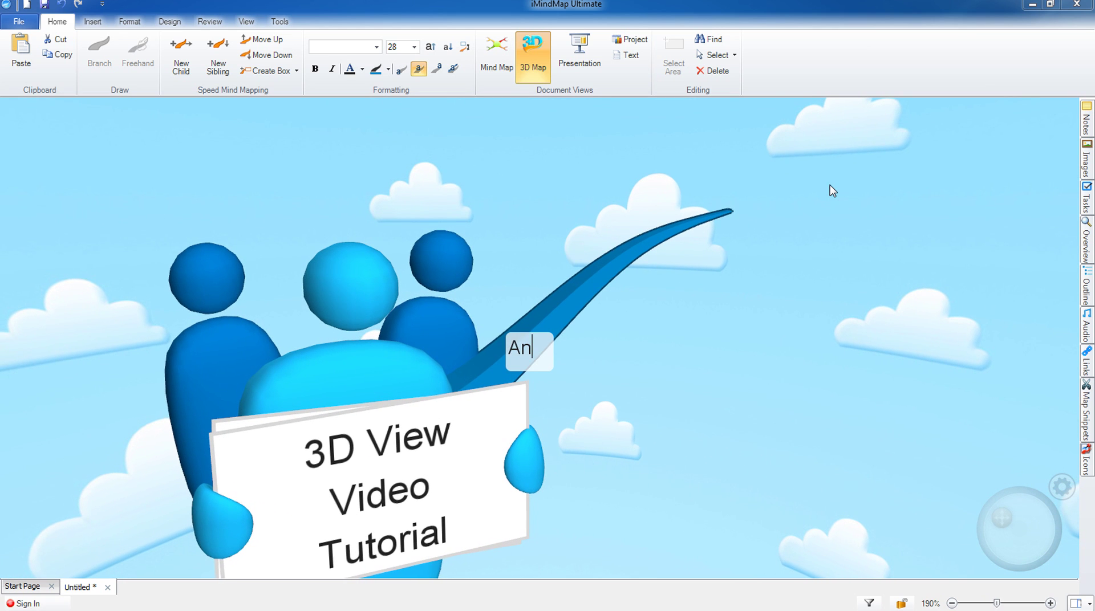
{"action": "type", "text": "imals"}
{"action": "key", "text": "Return"}
{"action": "mouse_move", "coordinate": [736, 212]}
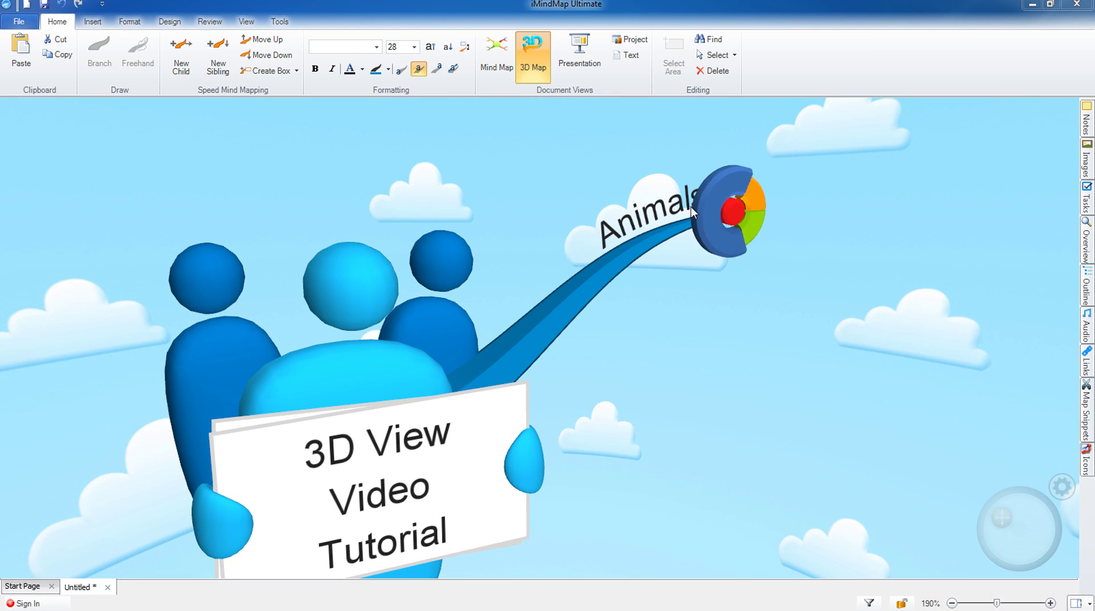
{"action": "left_click_drag", "start_coordinate": [745, 210], "coordinate": [826, 142]}
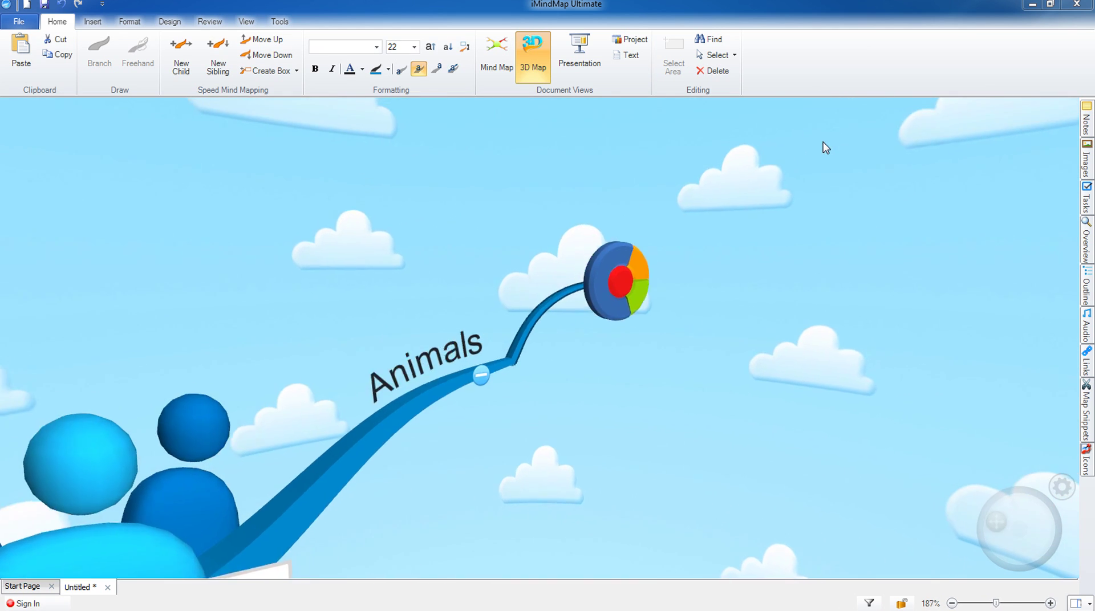
{"action": "type", "text": "Frogs"}
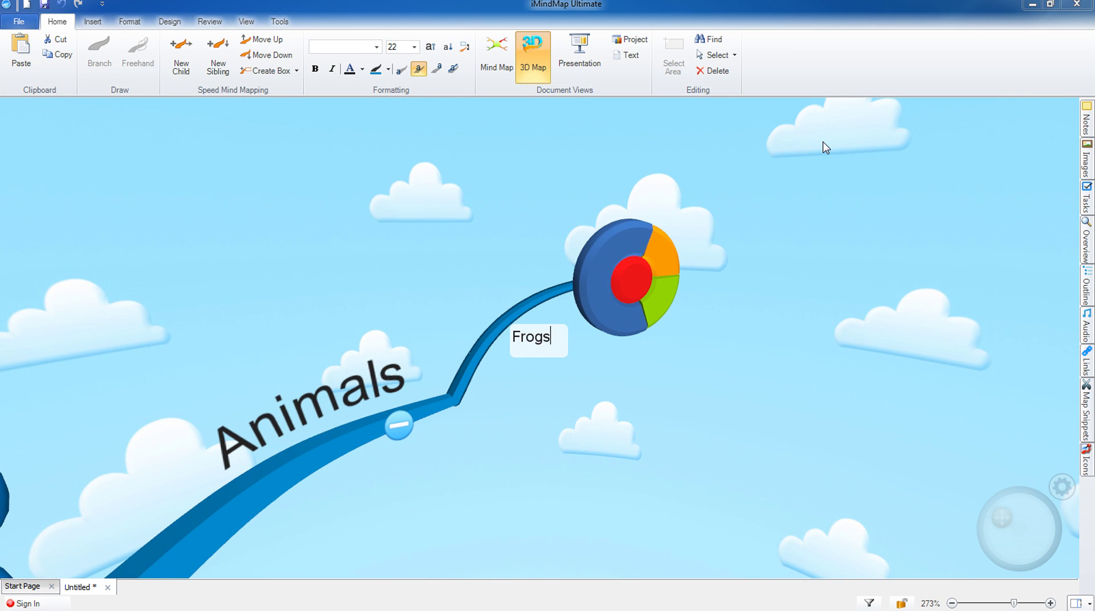
{"action": "key", "text": "Return"}
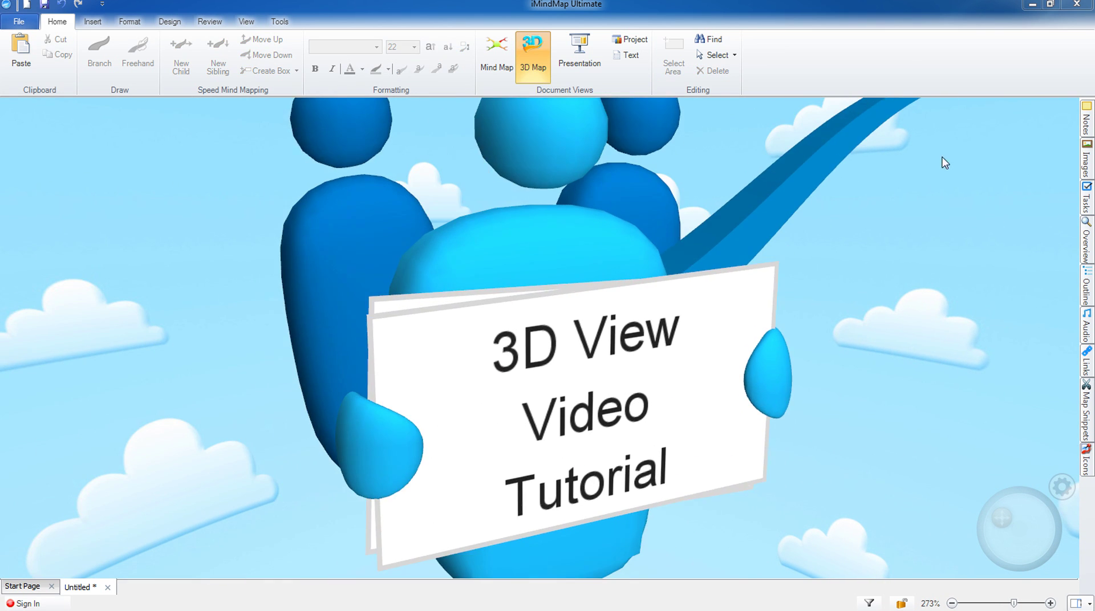
Add a 'Colours' branch with 'Red', 'Green' and 'Blue' children to the upper left
{"action": "left_click_drag", "start_coordinate": [720, 334], "coordinate": [149, 166]}
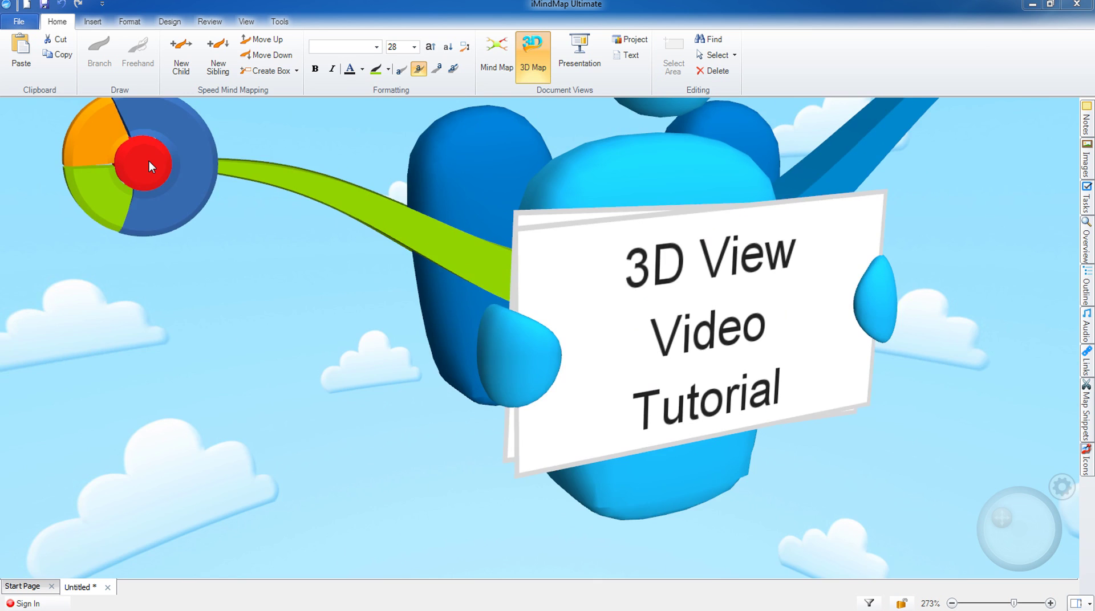
{"action": "type", "text": "Colours"}
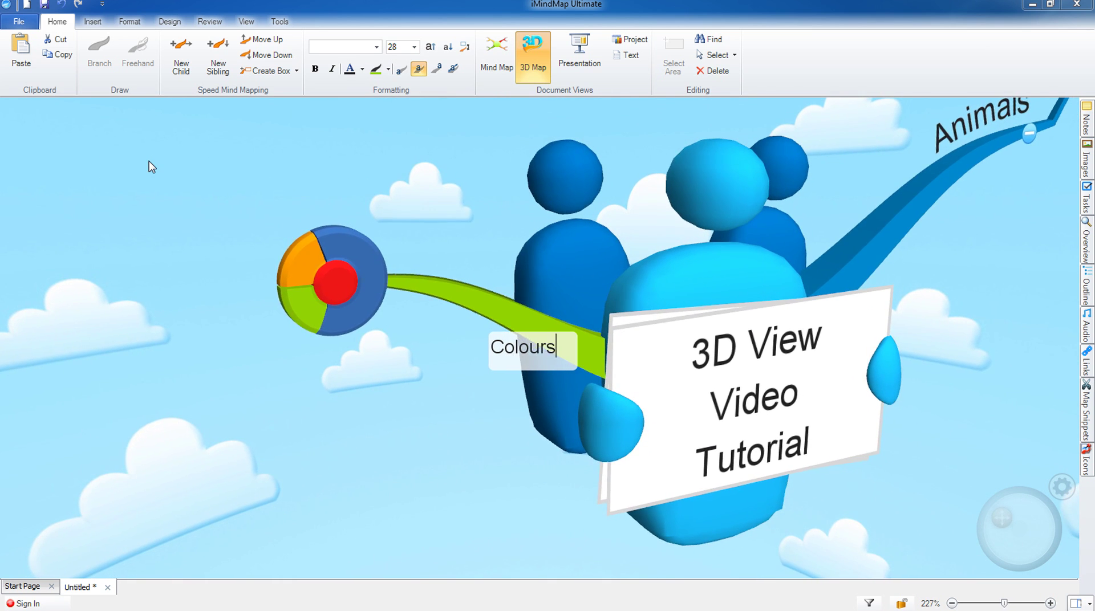
{"action": "key", "text": "Return"}
{"action": "type", "text": "Red"}
{"action": "key", "text": "Return"}
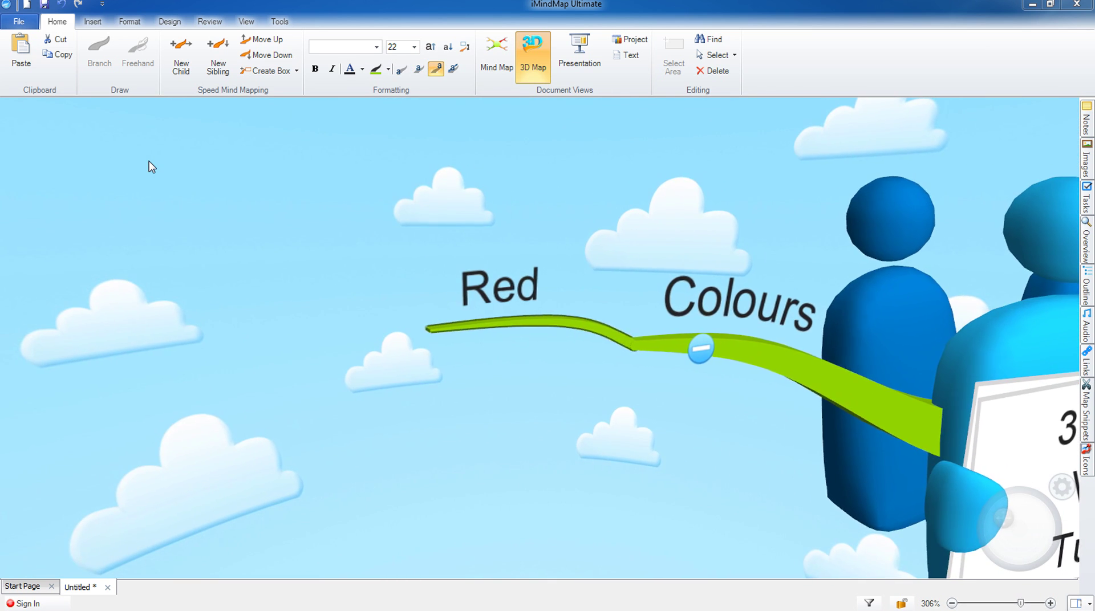
{"action": "type", "text": "Green"}
{"action": "key", "text": "Return"}
{"action": "type", "text": "Blue"}
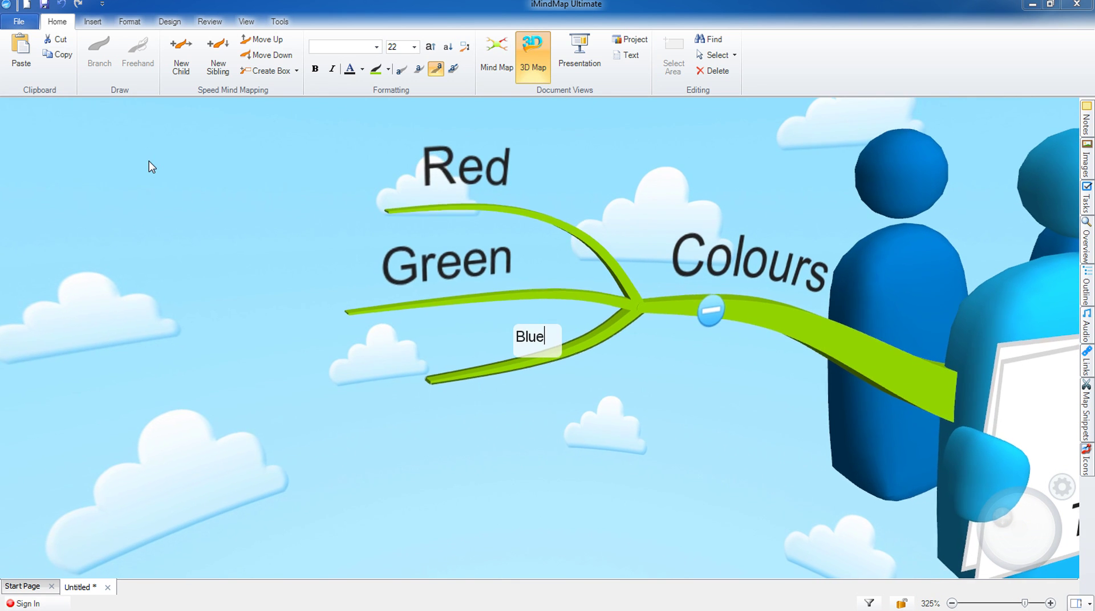
{"action": "key", "text": "Return"}
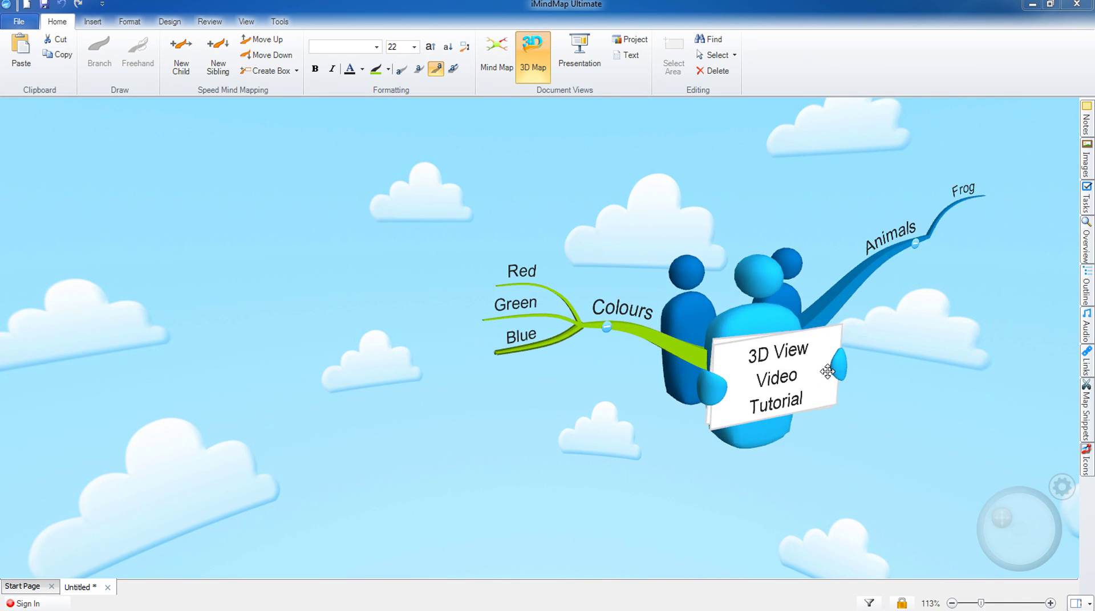
Add a 'Stories' branch to the right of the central image
{"action": "left_click", "coordinate": [439, 426]}
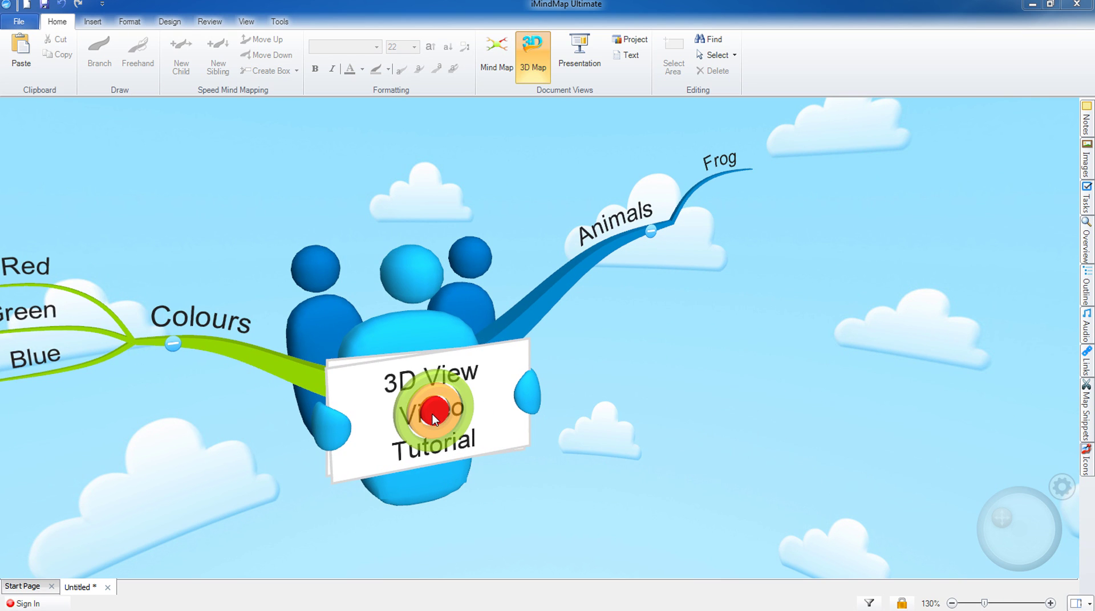
{"action": "left_click_drag", "start_coordinate": [432, 414], "coordinate": [690, 331]}
{"action": "type", "text": "Stor"}
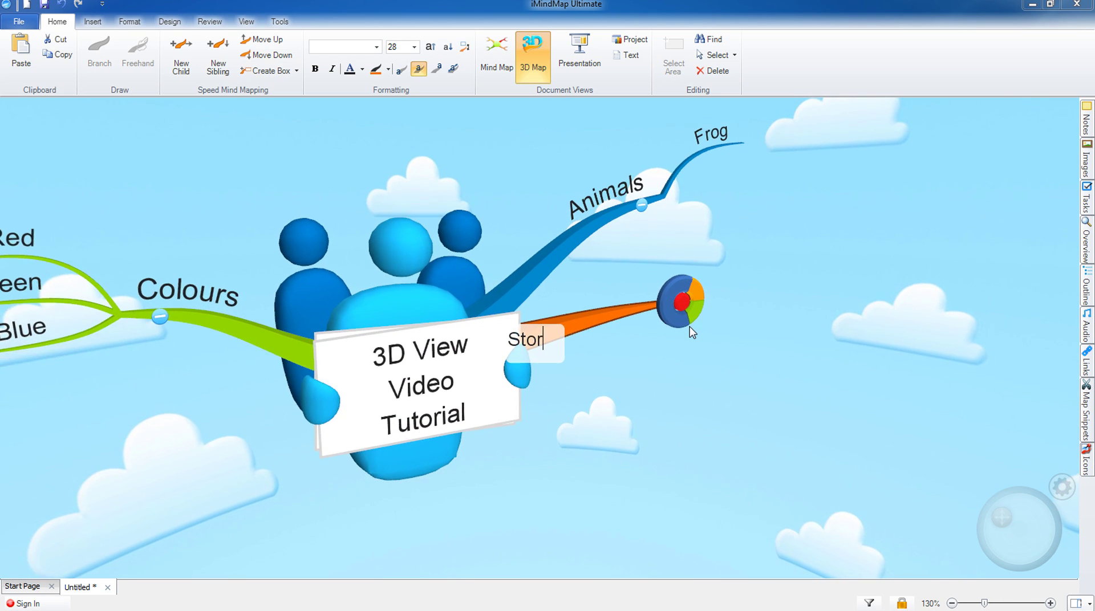
{"action": "type", "text": "ies"}
{"action": "key", "text": "Return"}
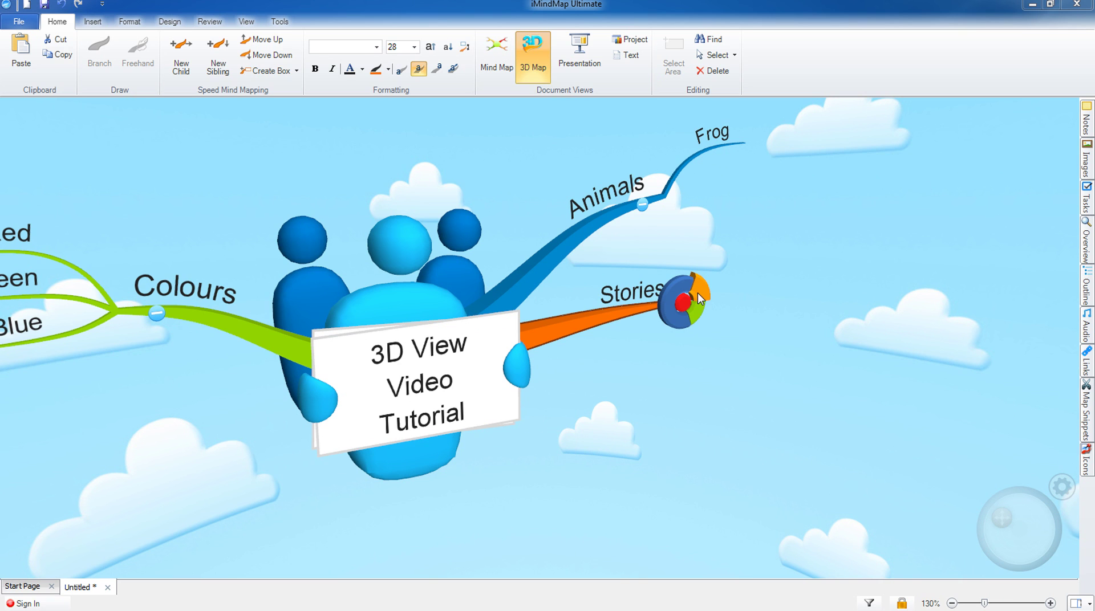
Drag a boxed sub-branch off Stories and type 'Once I met a frog. His name was Charles…'
{"action": "left_click_drag", "start_coordinate": [698, 292], "coordinate": [845, 340]}
{"action": "type", "text": "On"}
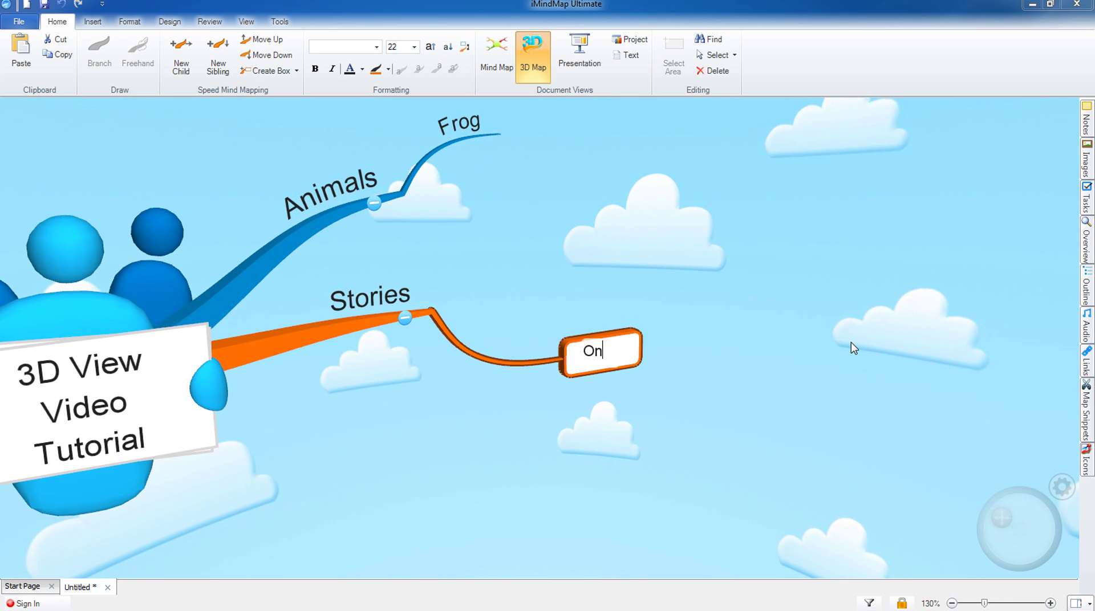
{"action": "type", "text": "ce I met a fro"}
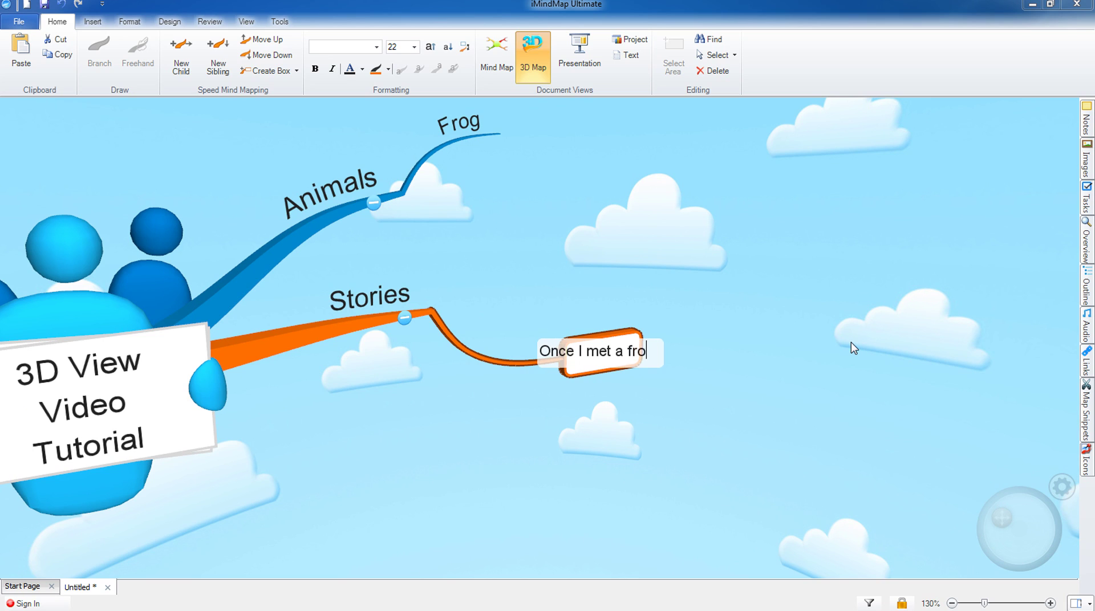
{"action": "type", "text": "g. His name hwa"}
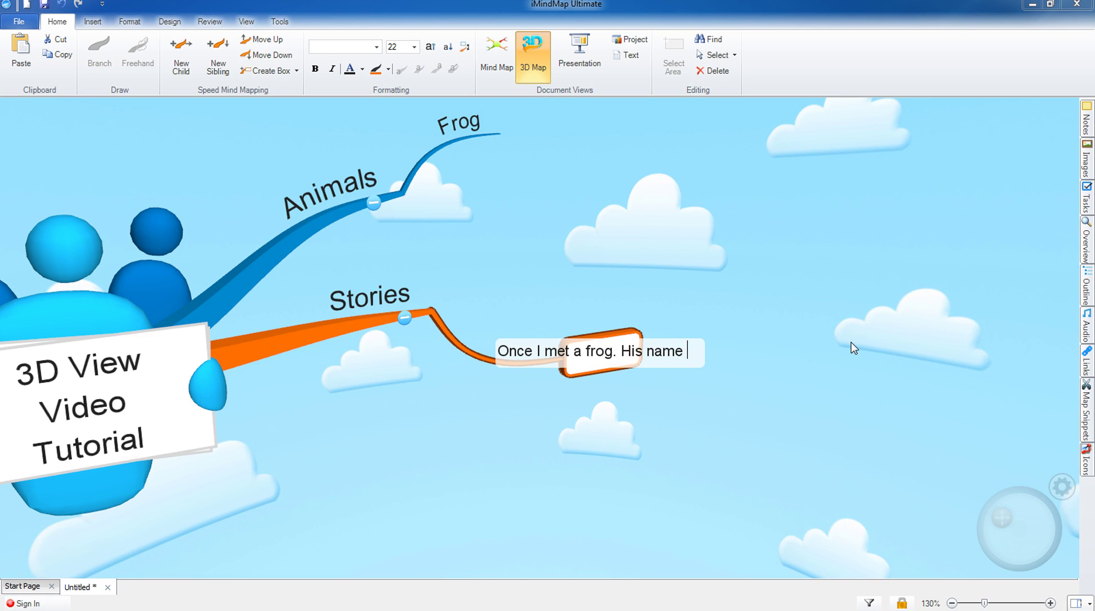
{"action": "key", "text": "BackSpace"}
{"action": "key", "text": "BackSpace"}
{"action": "key", "text": "BackSpace"}
{"action": "type", "text": "was Charles. He was a r"}
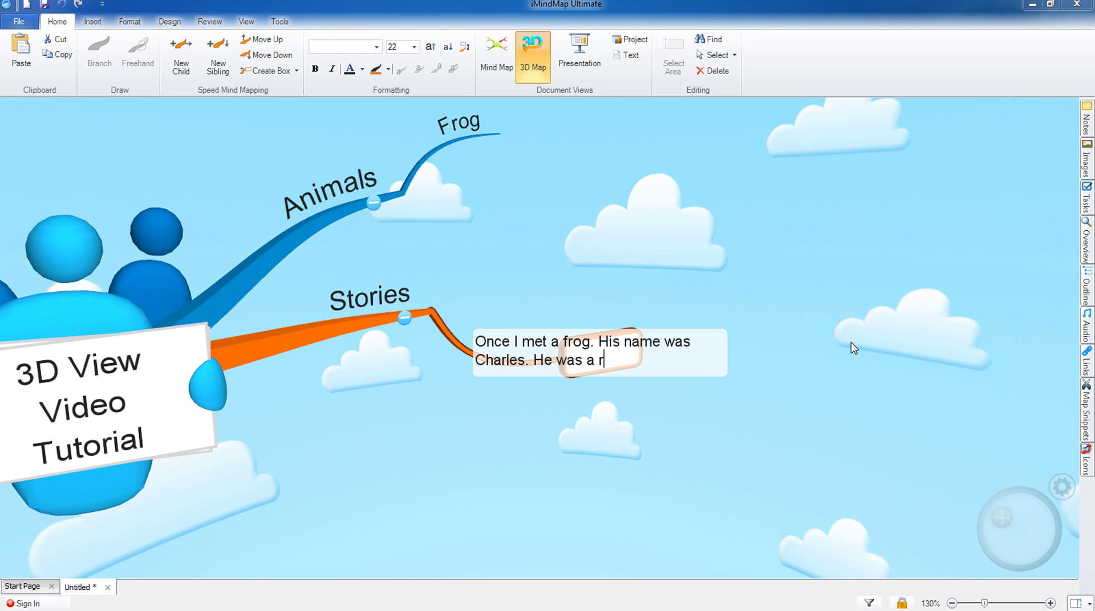
{"action": "type", "text": "eally nice fellow"}
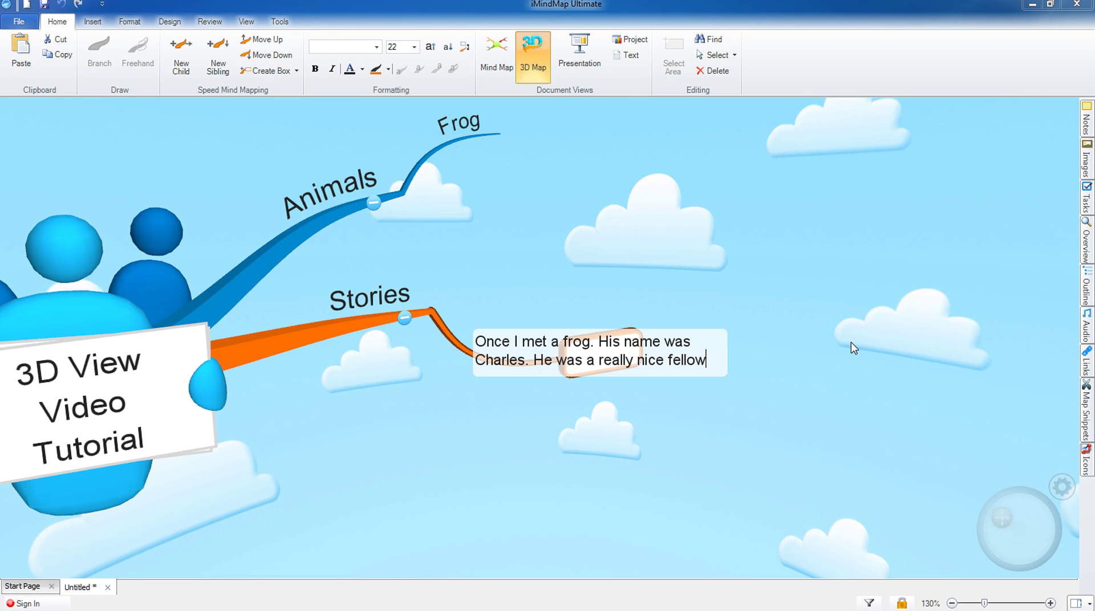
{"action": "type", "text": ". He gave me some popcorn !"}
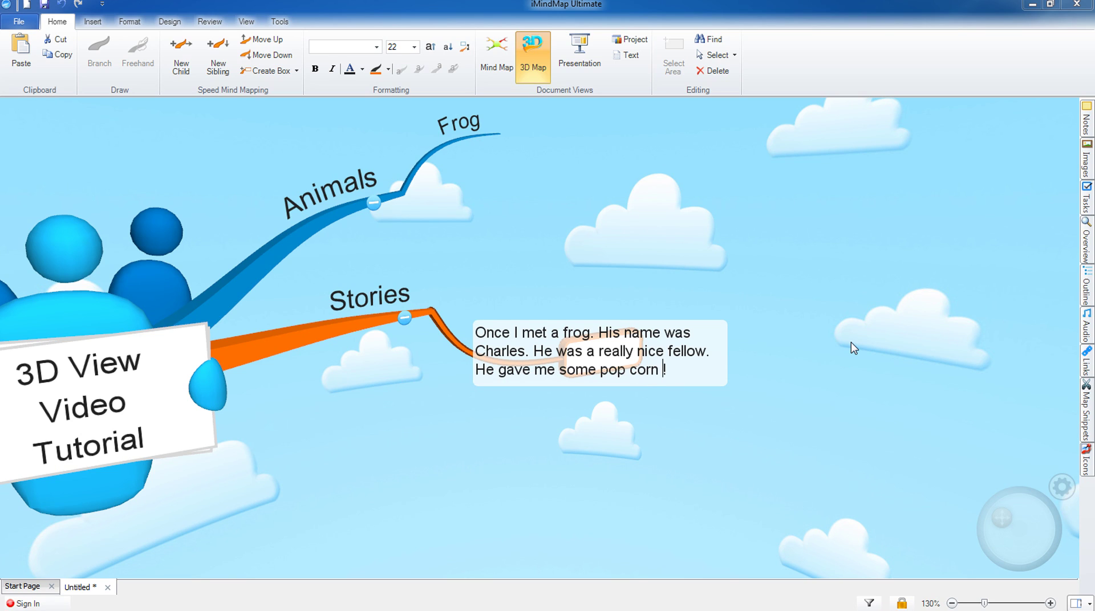
{"action": "left_click", "coordinate": [851, 342]}
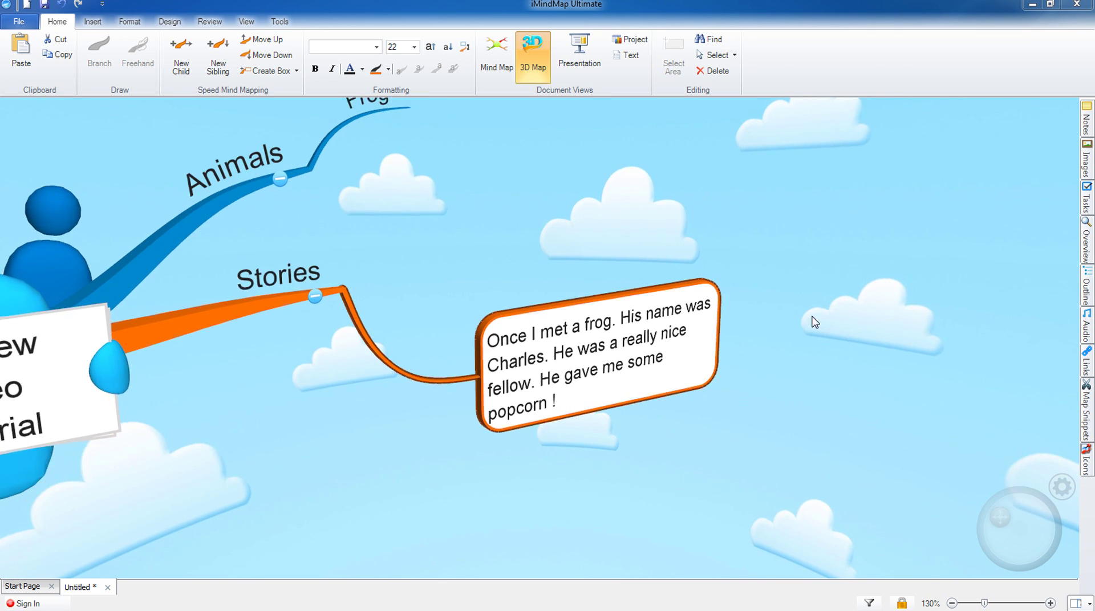
Draw a relationship arrow from the Colours branches to the Frog branch
{"action": "left_click", "coordinate": [232, 391]}
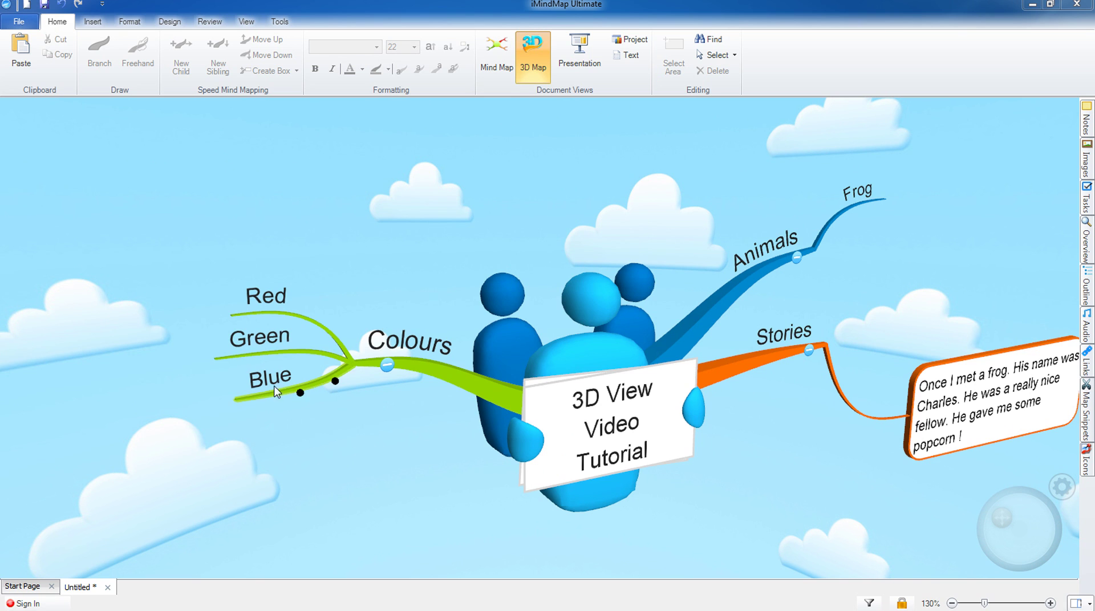
{"action": "left_click", "coordinate": [218, 357]}
{"action": "left_click_drag", "start_coordinate": [197, 381], "coordinate": [308, 238]}
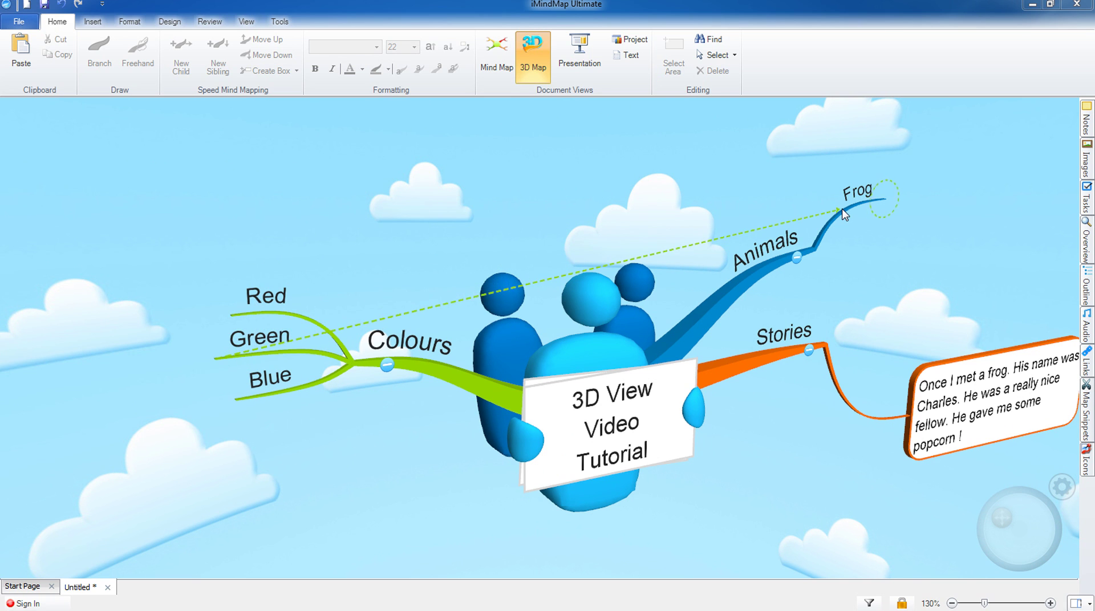
{"action": "left_click_drag", "start_coordinate": [844, 213], "coordinate": [845, 215]}
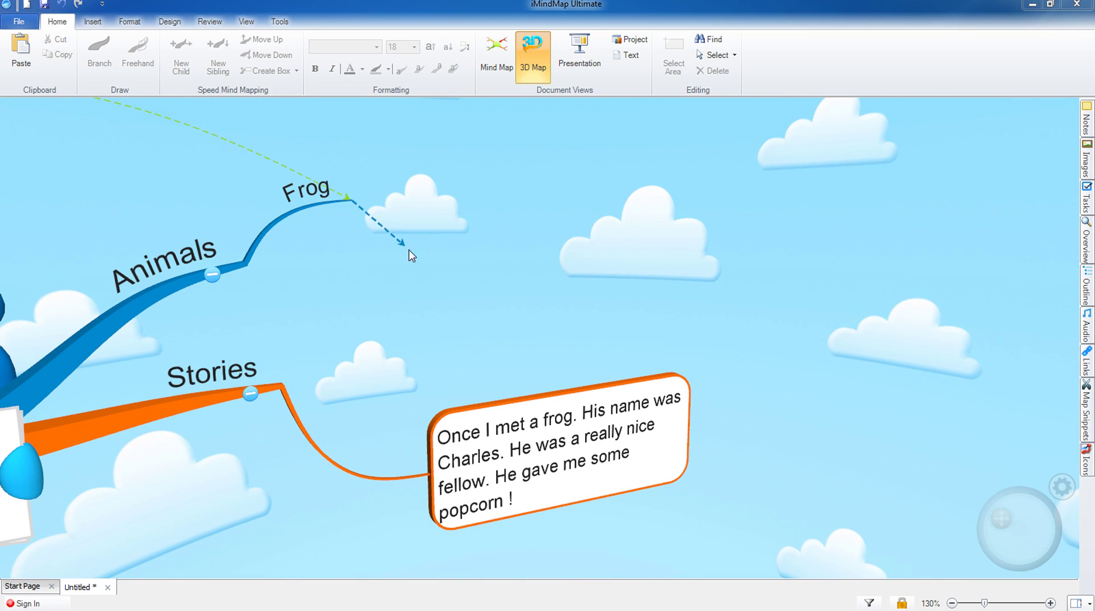
Draw a second relationship arrow from Frog to the story box
{"action": "left_click_drag", "start_coordinate": [409, 250], "coordinate": [558, 399]}
{"action": "left_click_drag", "start_coordinate": [590, 451], "coordinate": [590, 451]}
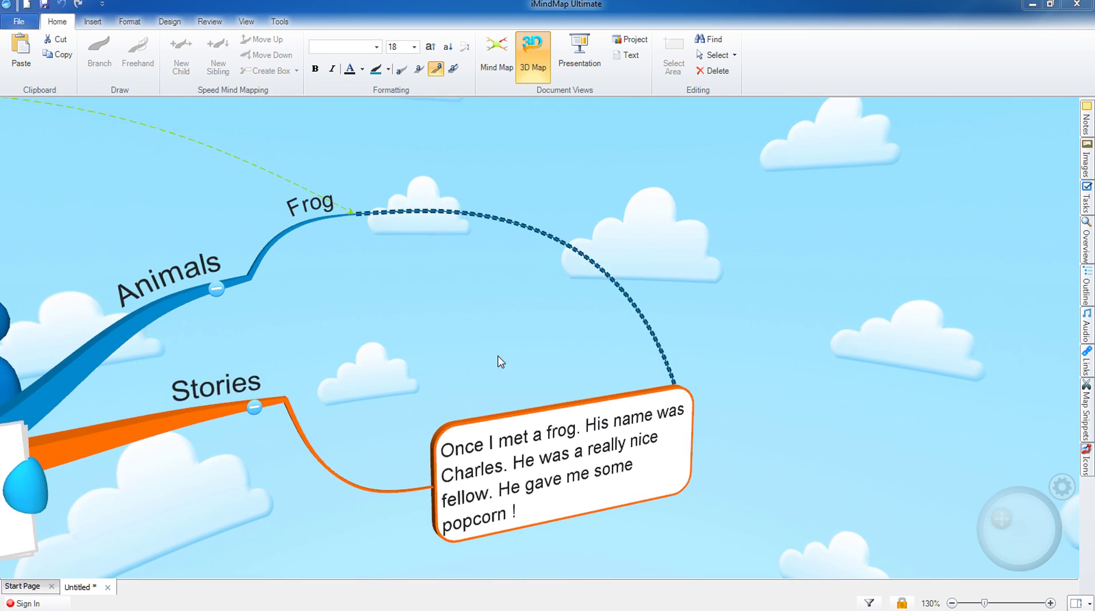
{"action": "left_click", "coordinate": [577, 348]}
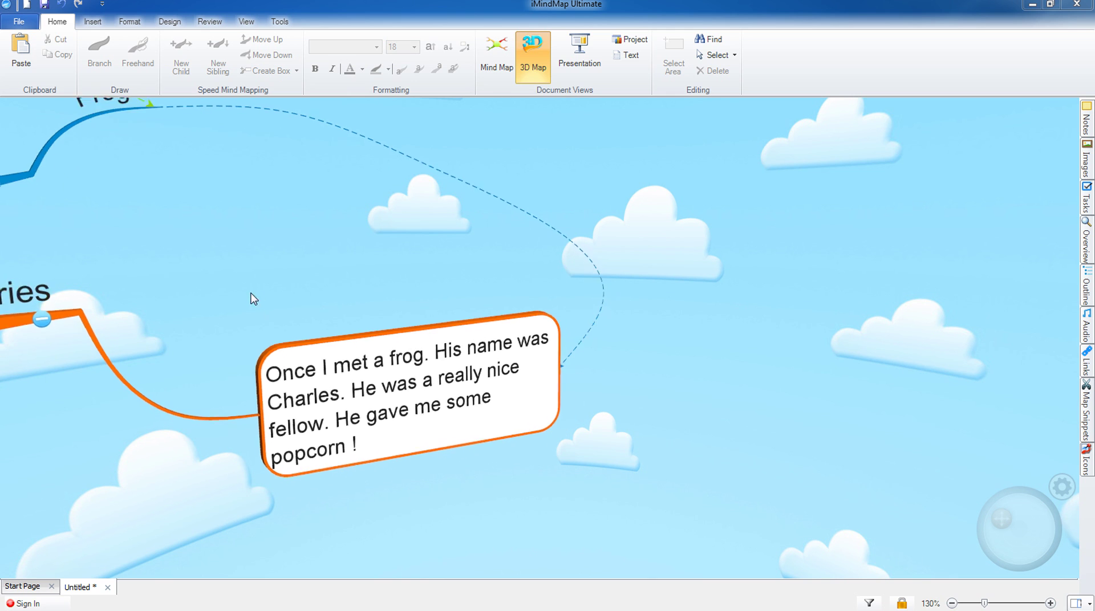
{"action": "left_click", "coordinate": [294, 371]}
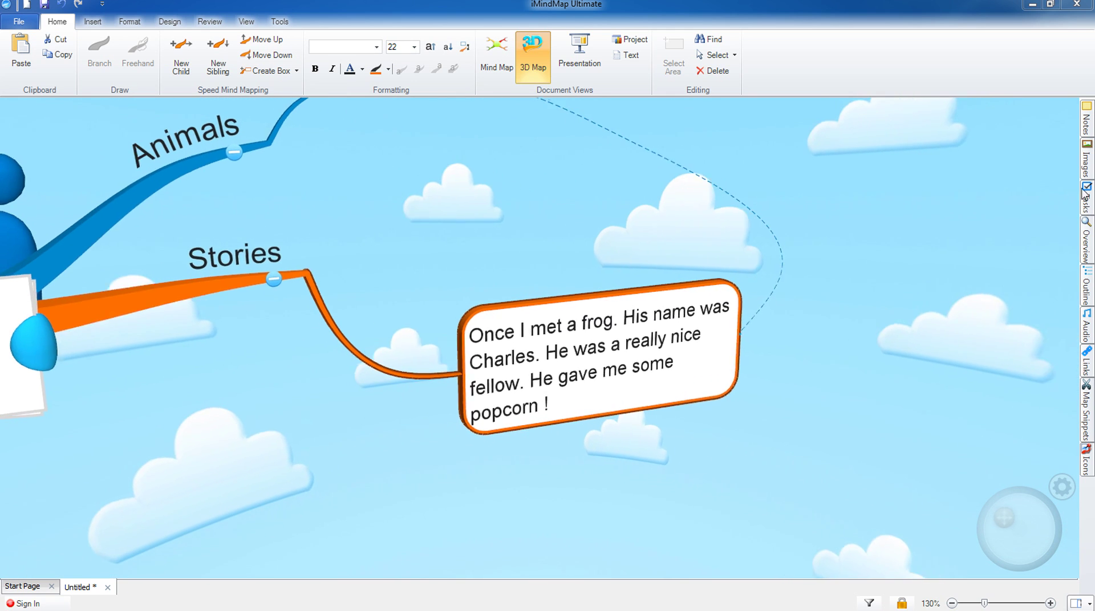
Put the sunglasses frog picture in the story box and grow a blank branch from it
{"action": "left_click", "coordinate": [1086, 161]}
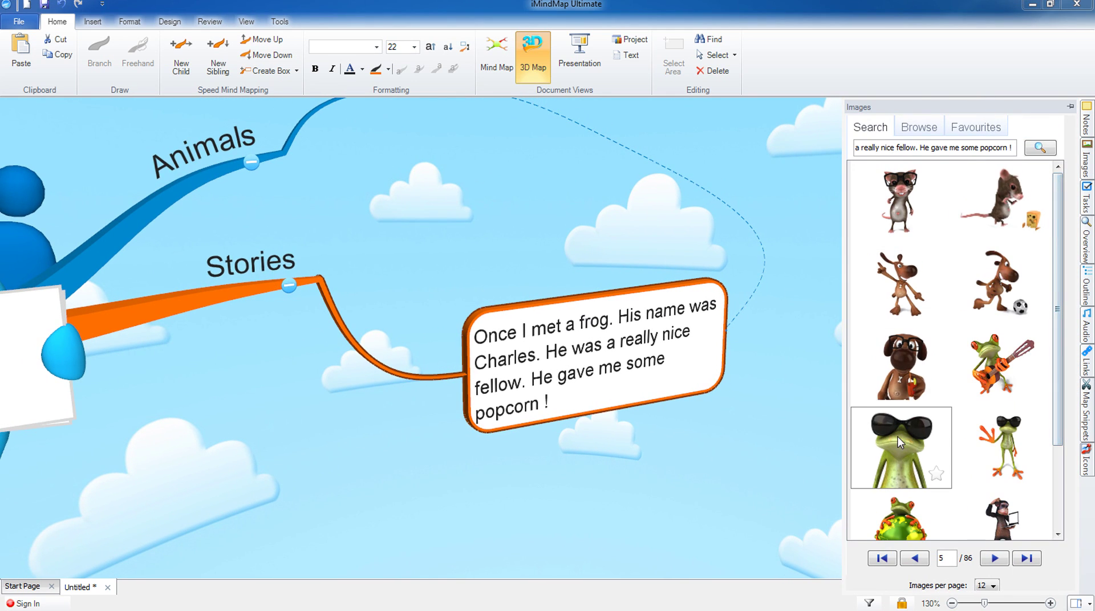
{"action": "left_click_drag", "start_coordinate": [761, 438], "coordinate": [762, 438]}
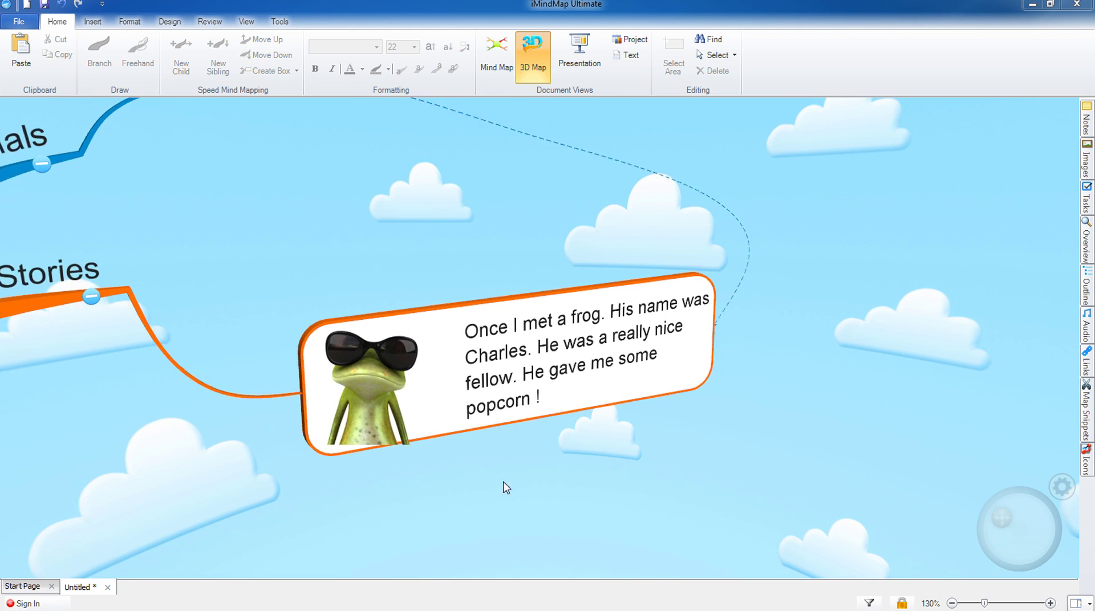
{"action": "mouse_move", "coordinate": [685, 334]}
{"action": "left_click_drag", "start_coordinate": [687, 334], "coordinate": [798, 361]}
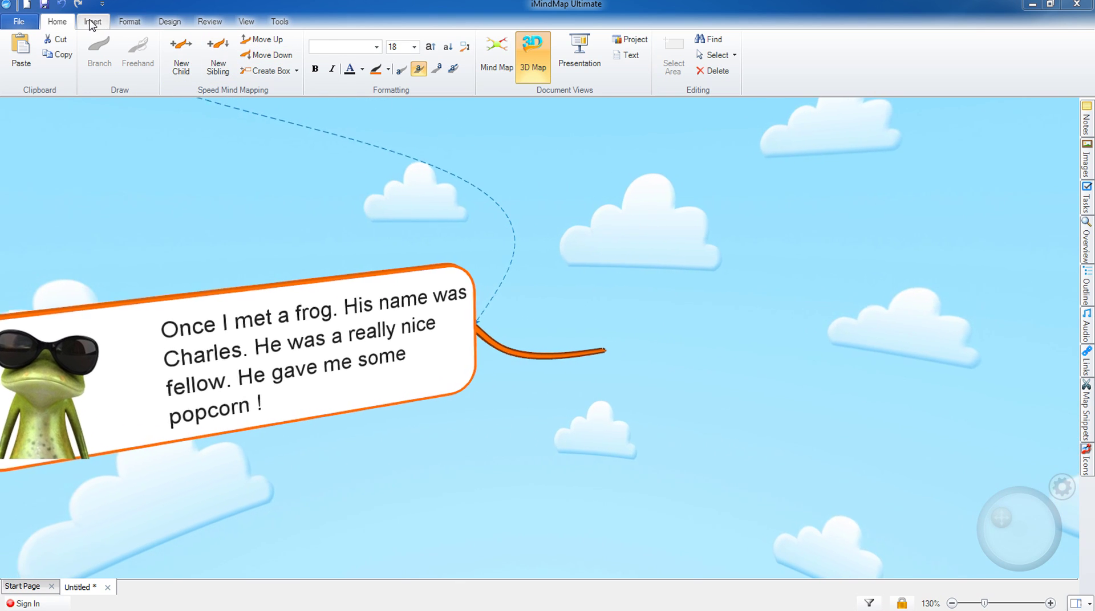
Start a new sketch and draw a smiling face outline with a closed mouth
{"action": "left_click", "coordinate": [92, 21]}
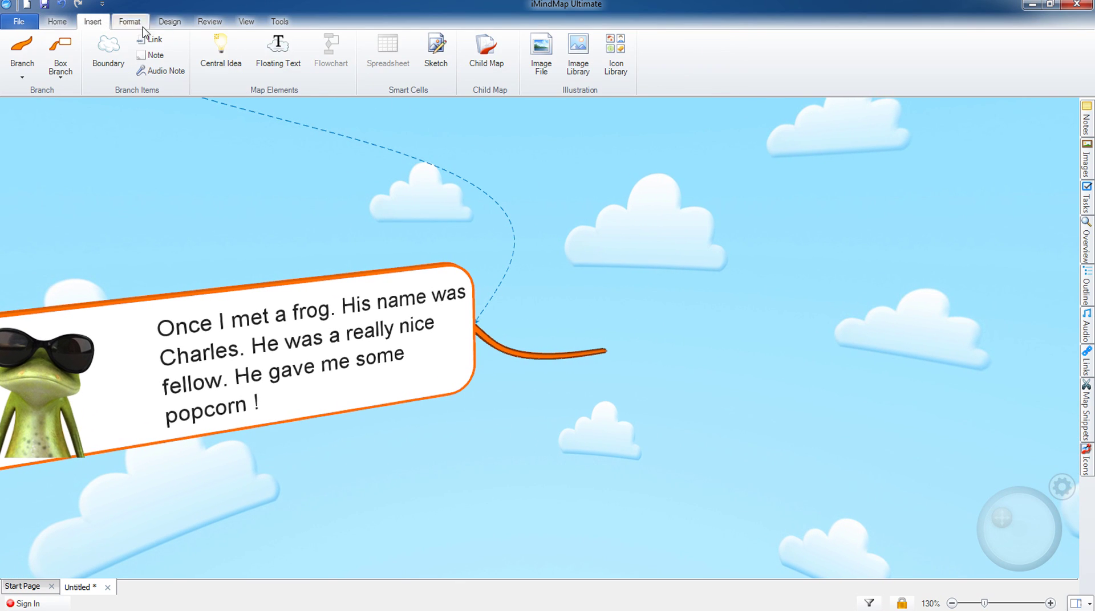
{"action": "left_click", "coordinate": [433, 54]}
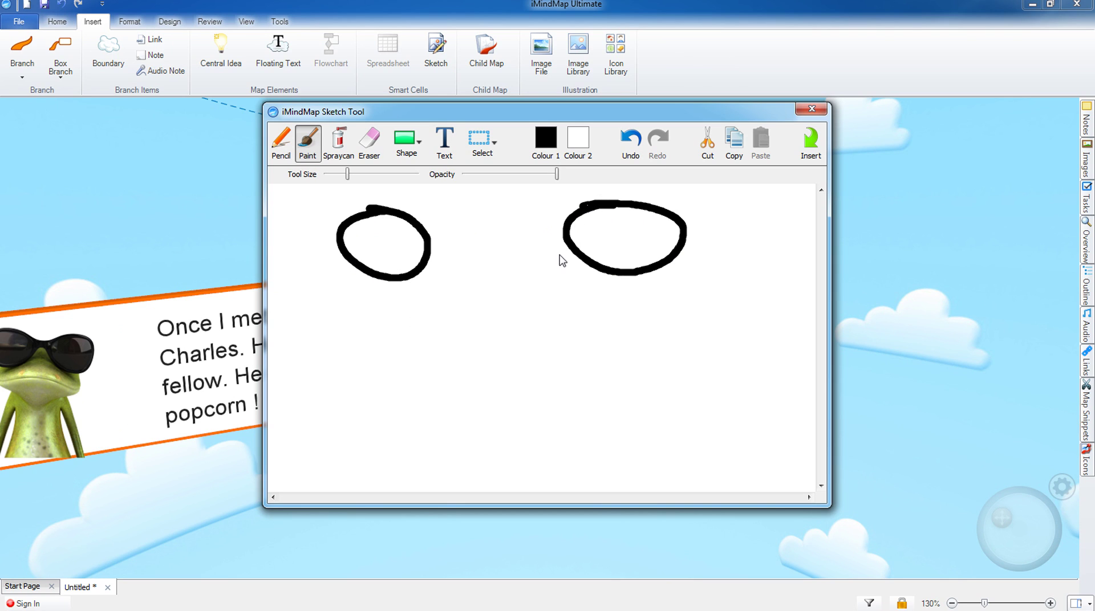
{"action": "mouse_move", "coordinate": [348, 384]}
{"action": "left_mouse_down"}
{"action": "mouse_move", "coordinate": [528, 443]}
{"action": "mouse_move", "coordinate": [764, 341]}
{"action": "left_mouse_up"}
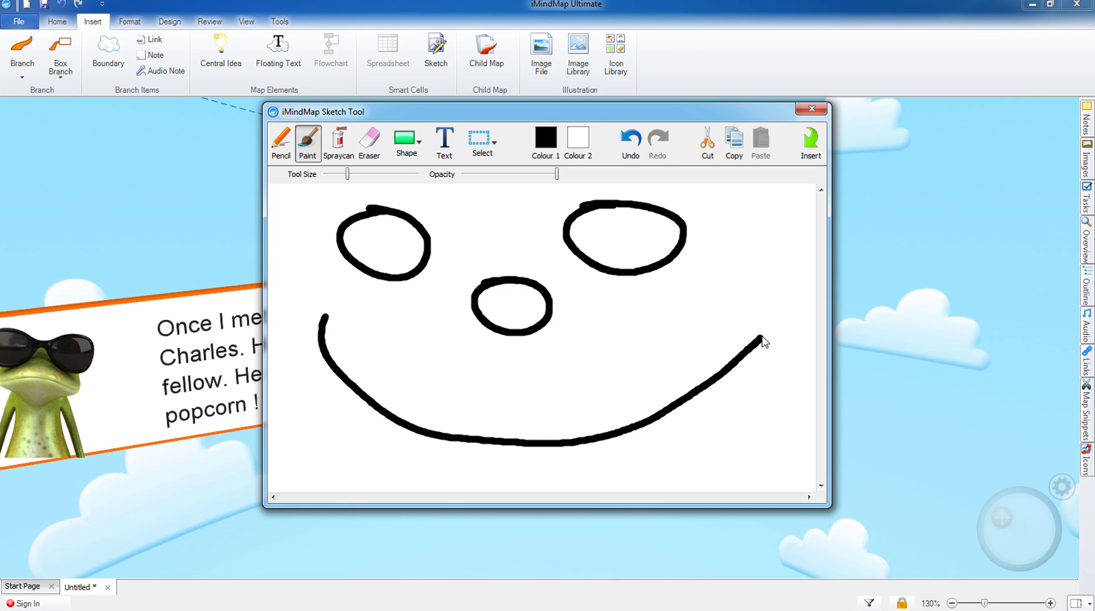
{"action": "mouse_move", "coordinate": [725, 279]}
{"action": "left_mouse_down"}
{"action": "mouse_move", "coordinate": [577, 370]}
{"action": "mouse_move", "coordinate": [413, 341]}
{"action": "left_mouse_up"}
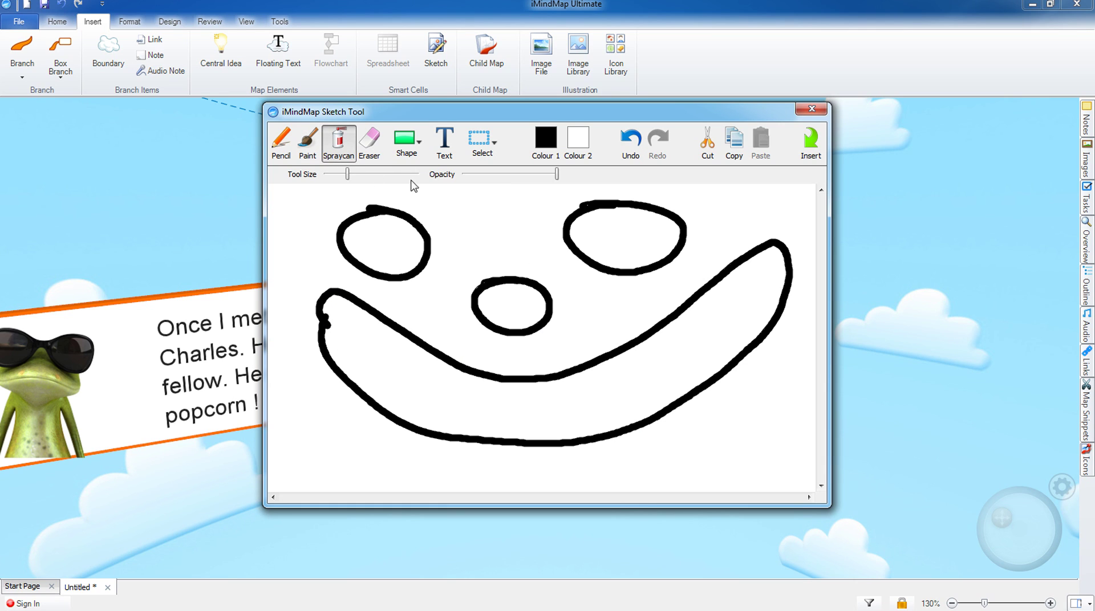
Spray a red fringe across the face's top, then switch the drawing colour to yellow
{"action": "left_click", "coordinate": [545, 143]}
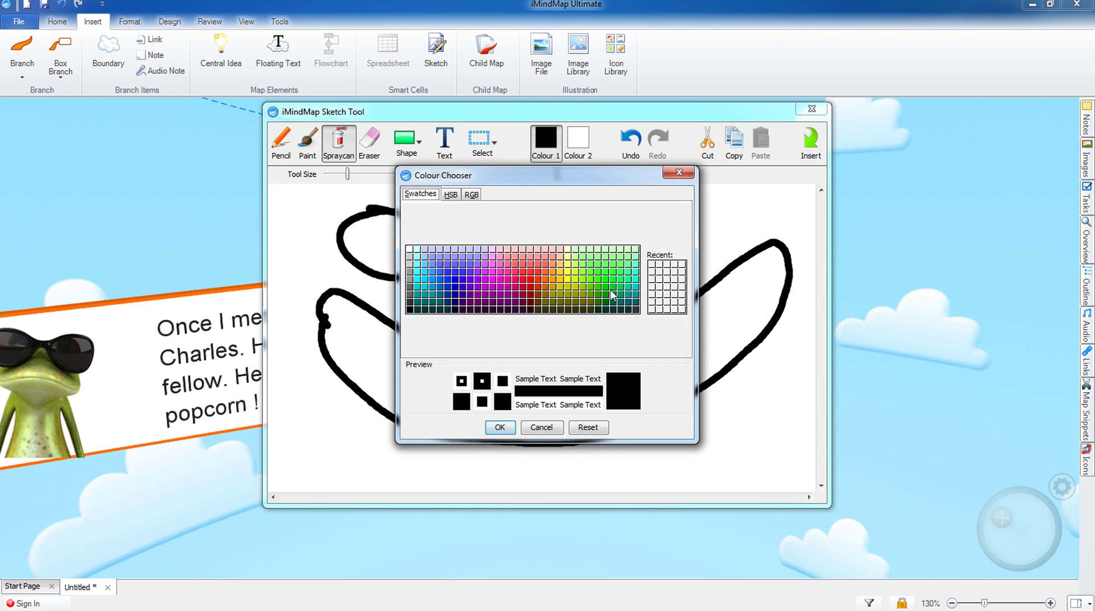
{"action": "left_click", "coordinate": [530, 284]}
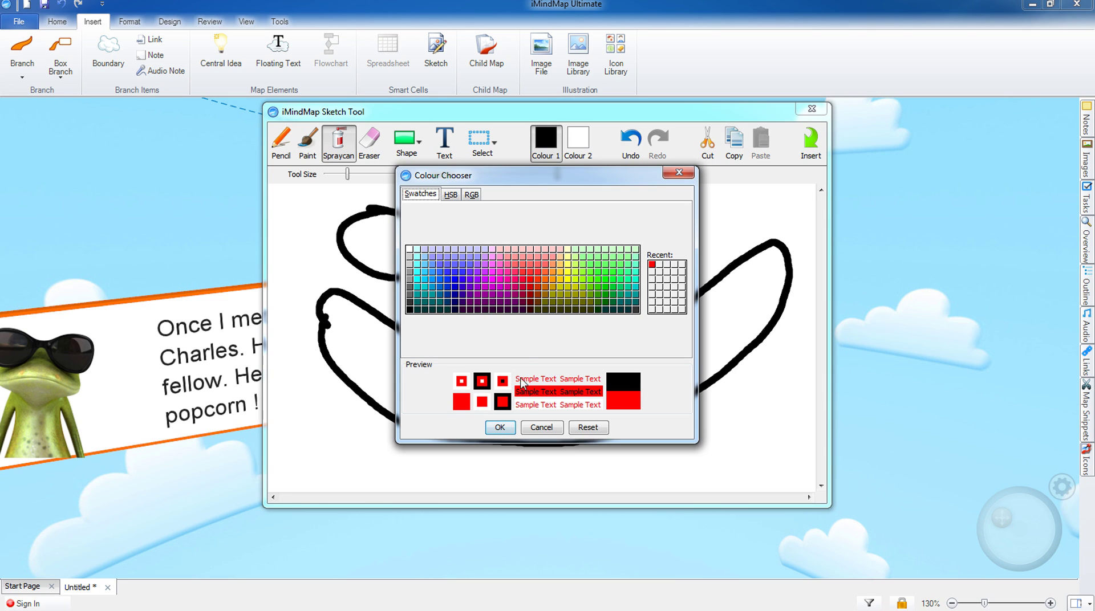
{"action": "left_click", "coordinate": [500, 427]}
{"action": "mouse_move", "coordinate": [576, 196]}
{"action": "left_mouse_down"}
{"action": "mouse_move", "coordinate": [509, 207]}
{"action": "mouse_move", "coordinate": [334, 191]}
{"action": "mouse_move", "coordinate": [682, 176]}
{"action": "mouse_move", "coordinate": [644, 191]}
{"action": "mouse_move", "coordinate": [451, 199]}
{"action": "left_mouse_up"}
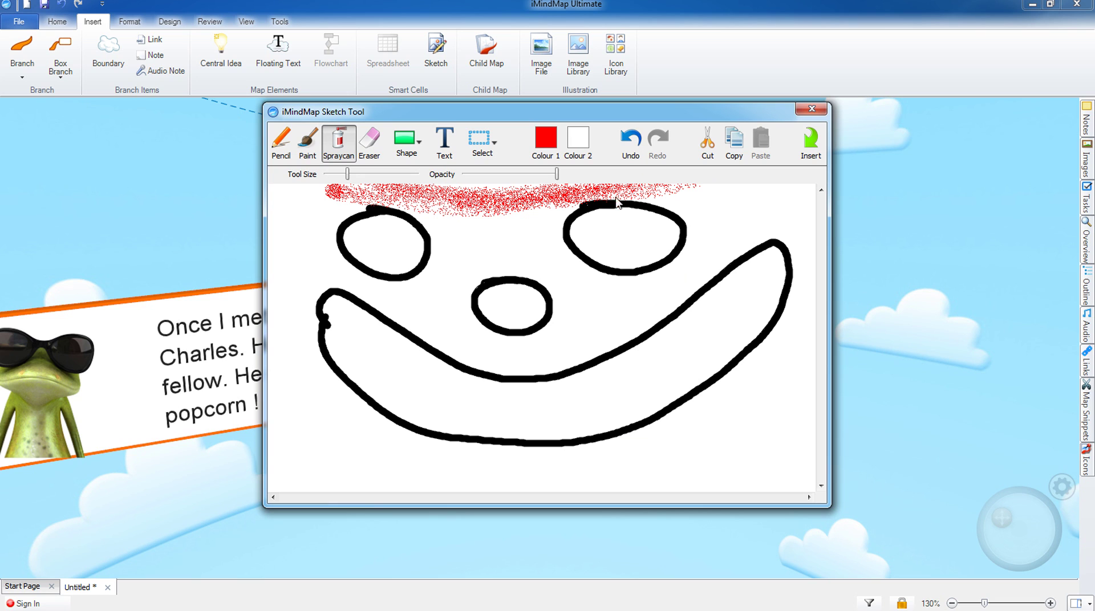
{"action": "left_click", "coordinate": [545, 145]}
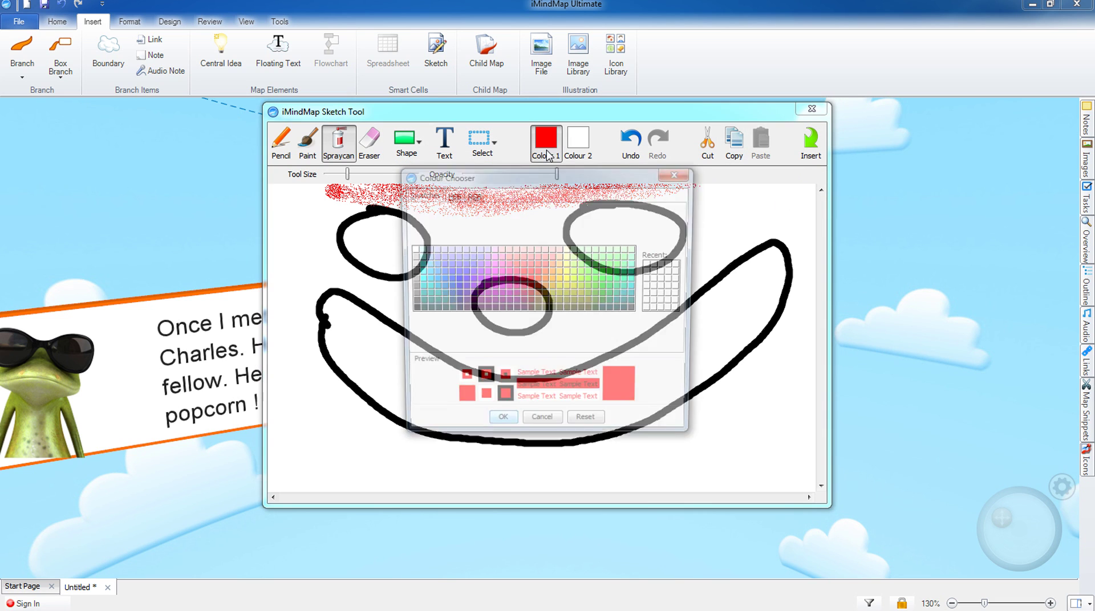
{"action": "left_click", "coordinate": [564, 282]}
{"action": "left_click", "coordinate": [500, 427]}
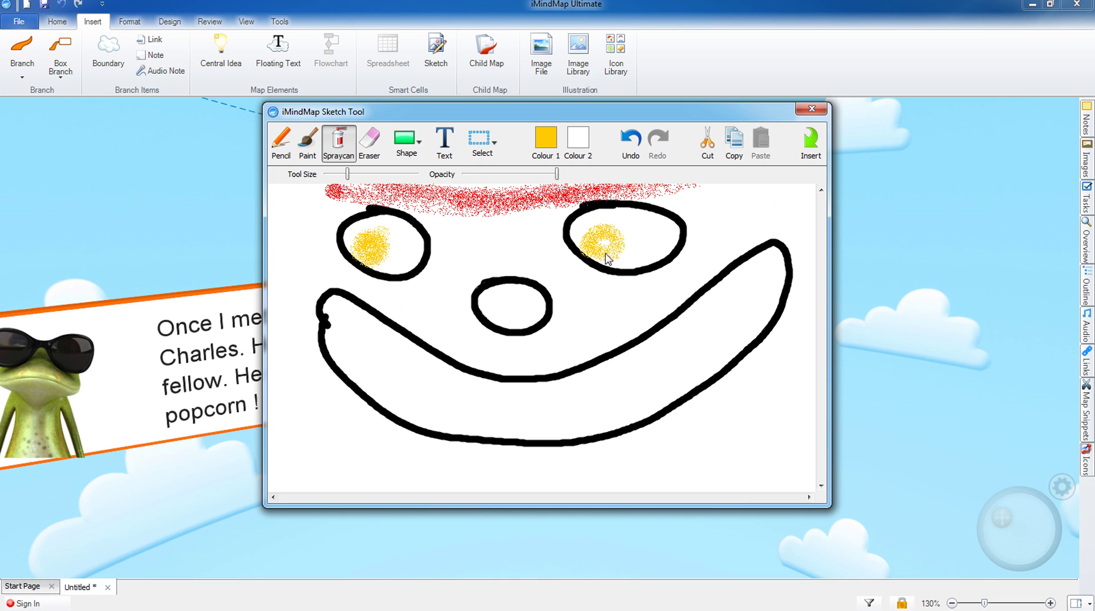
Place the face sketch on the story box's new branch, then show the Icons library
{"action": "left_click", "coordinate": [811, 146]}
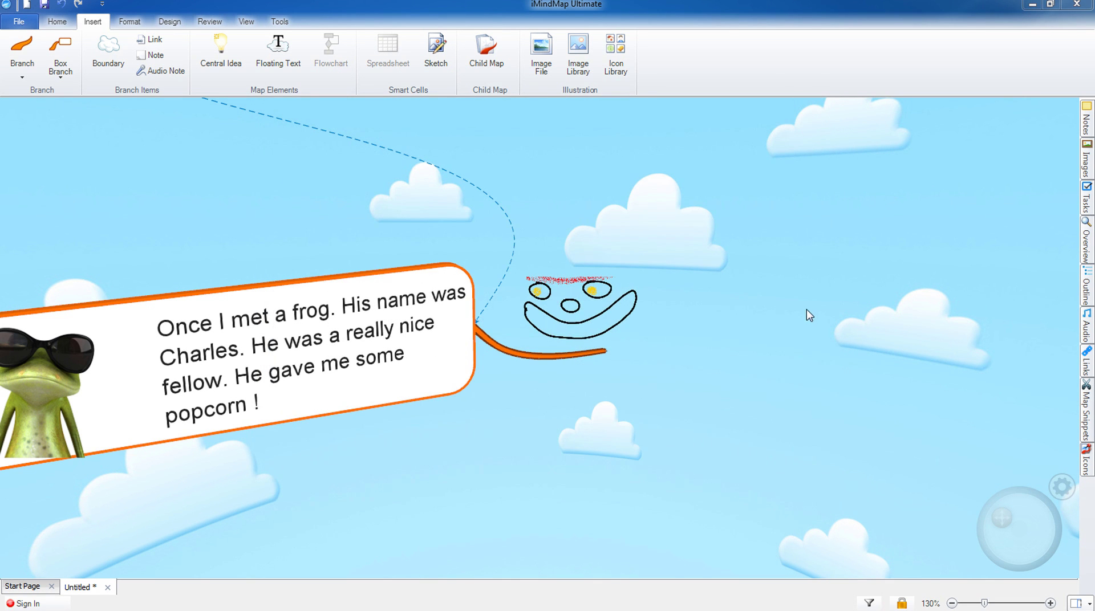
{"action": "left_click", "coordinate": [1020, 519]}
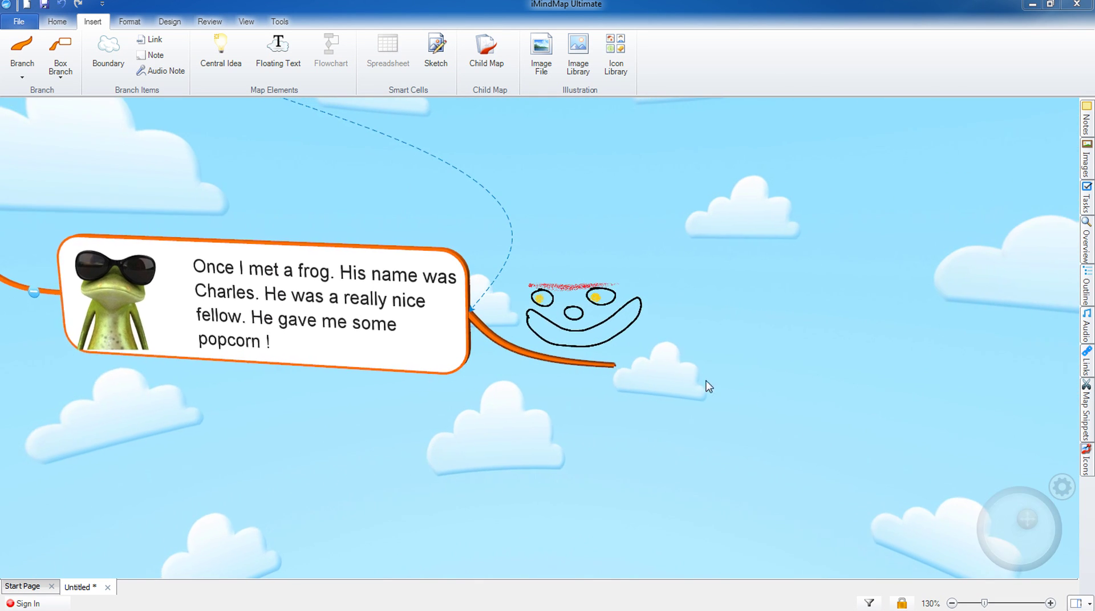
{"action": "left_click", "coordinate": [627, 323]}
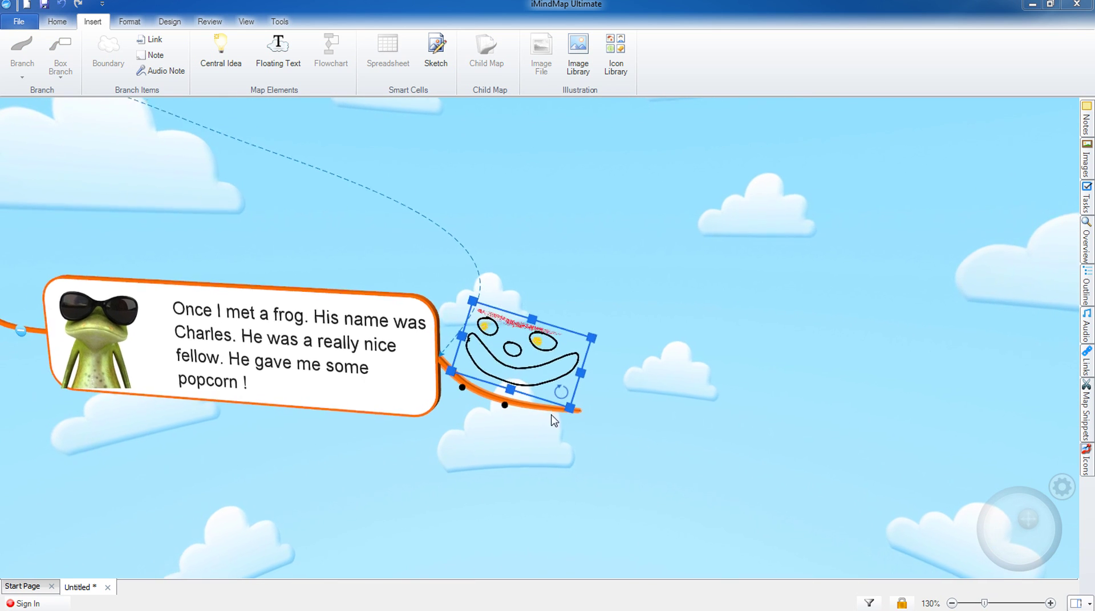
{"action": "left_click", "coordinate": [545, 393]}
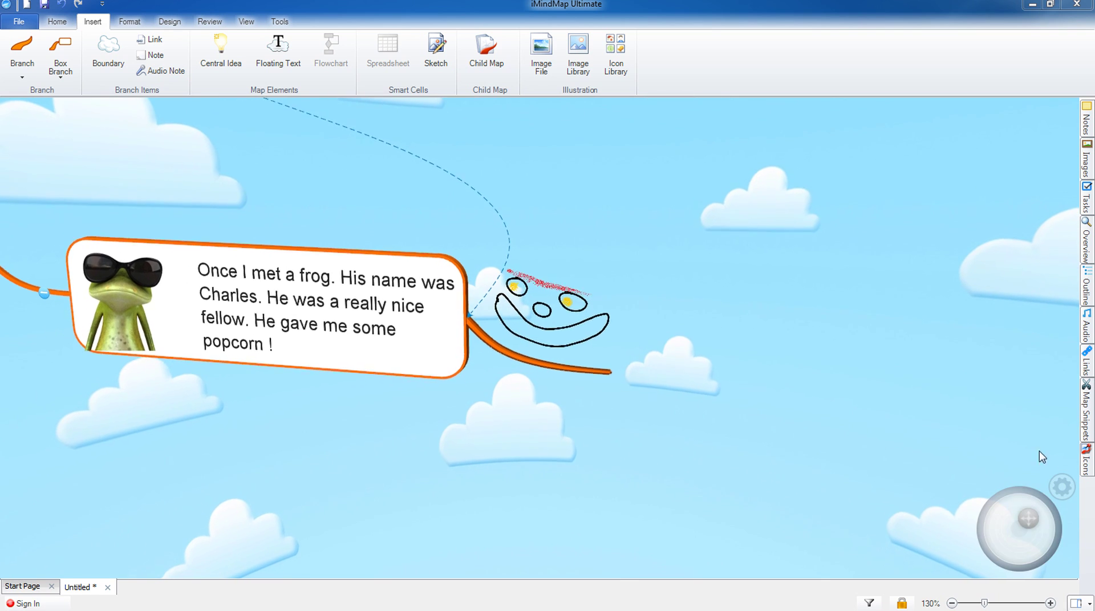
{"action": "left_click", "coordinate": [1086, 459]}
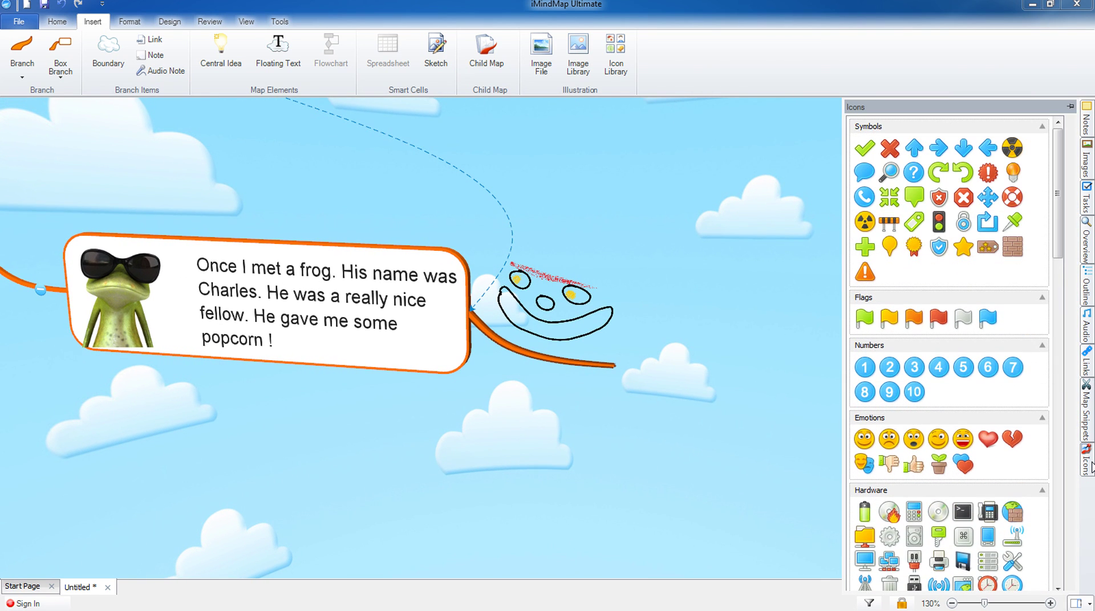